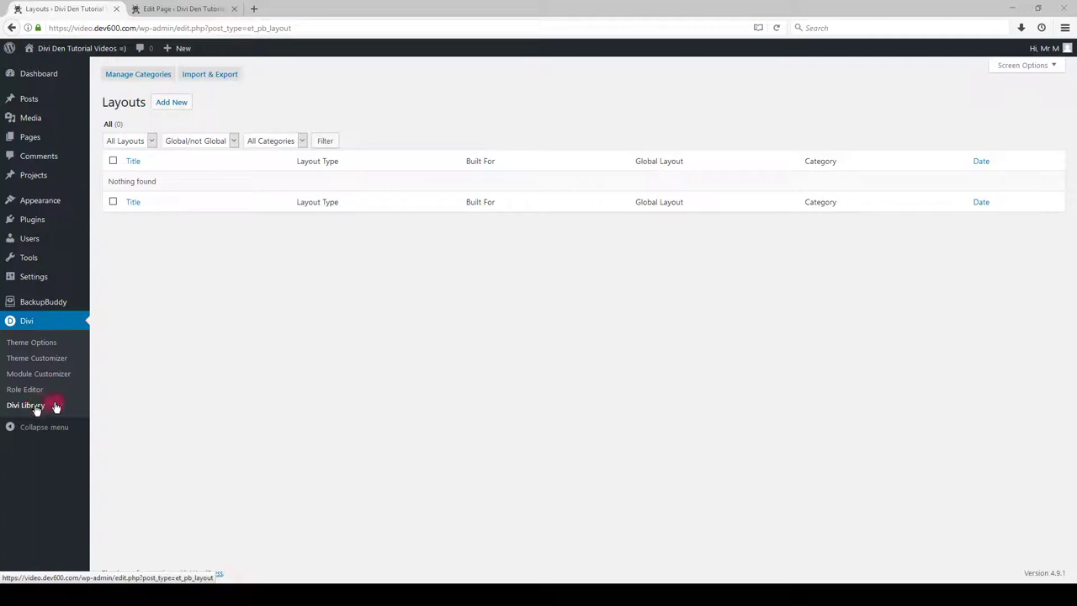
Start a Divi Library layout import and browse the Day 07 blurb JSON files.
{"action": "left_click", "coordinate": [212, 82]}
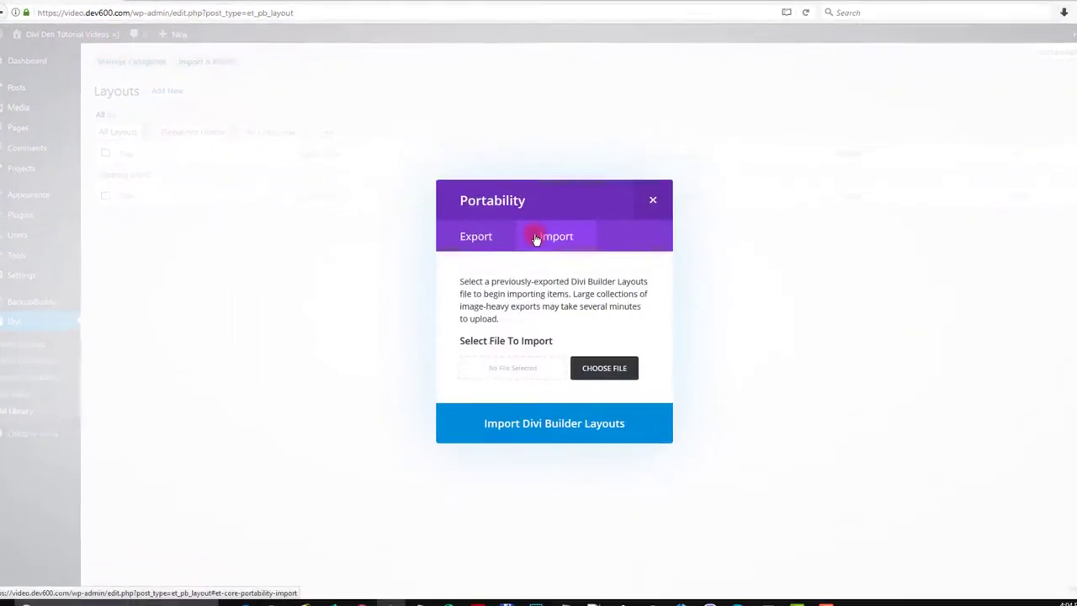
{"action": "left_click", "coordinate": [606, 369]}
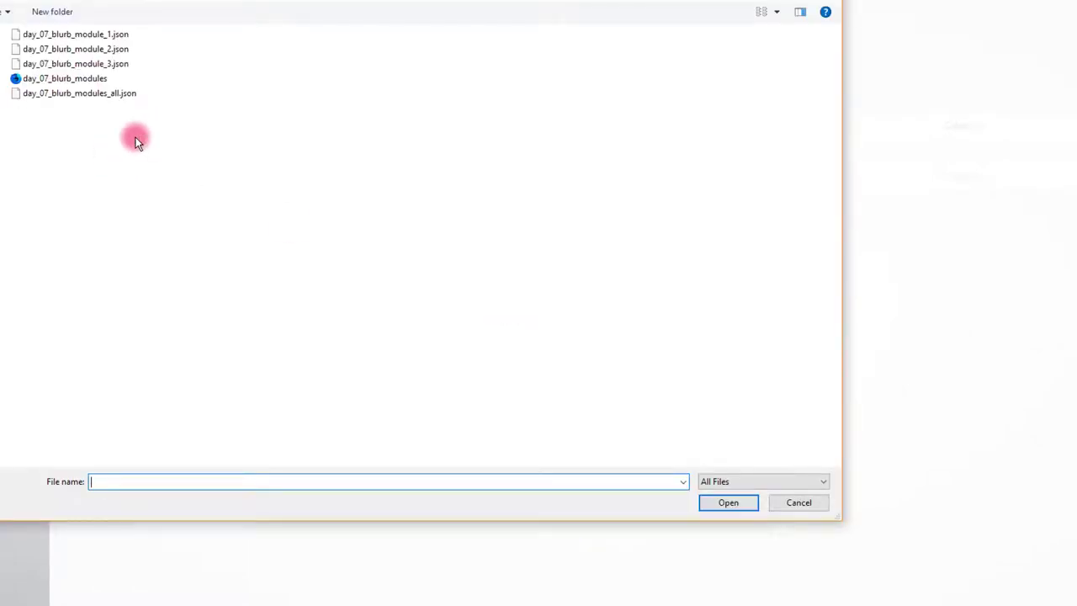
{"action": "left_click", "coordinate": [106, 49]}
{"action": "left_click", "coordinate": [108, 64]}
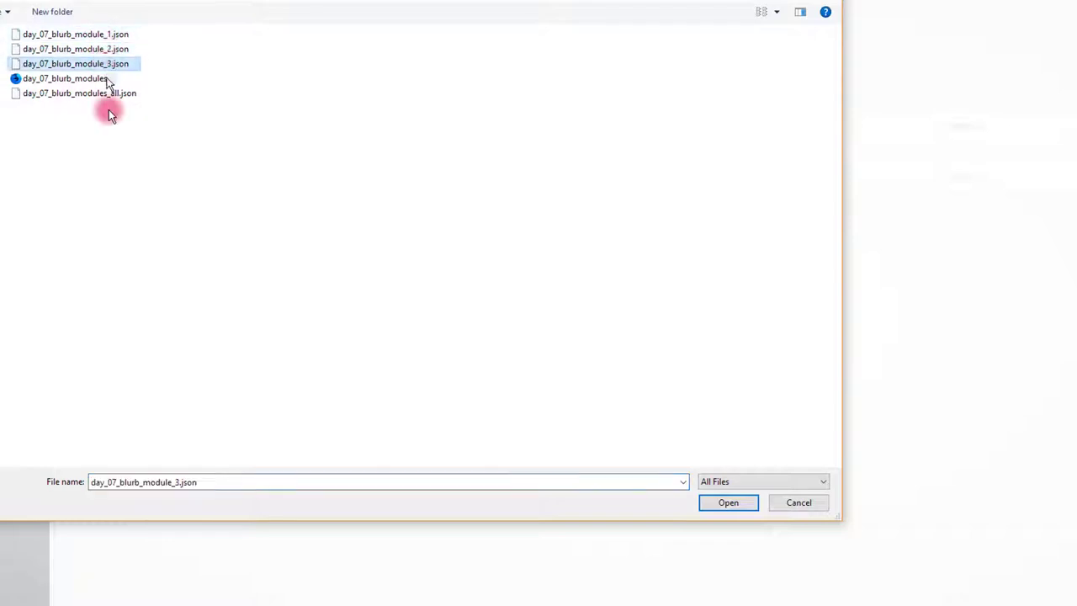
{"action": "left_click", "coordinate": [88, 34]}
{"action": "left_click", "coordinate": [89, 49]}
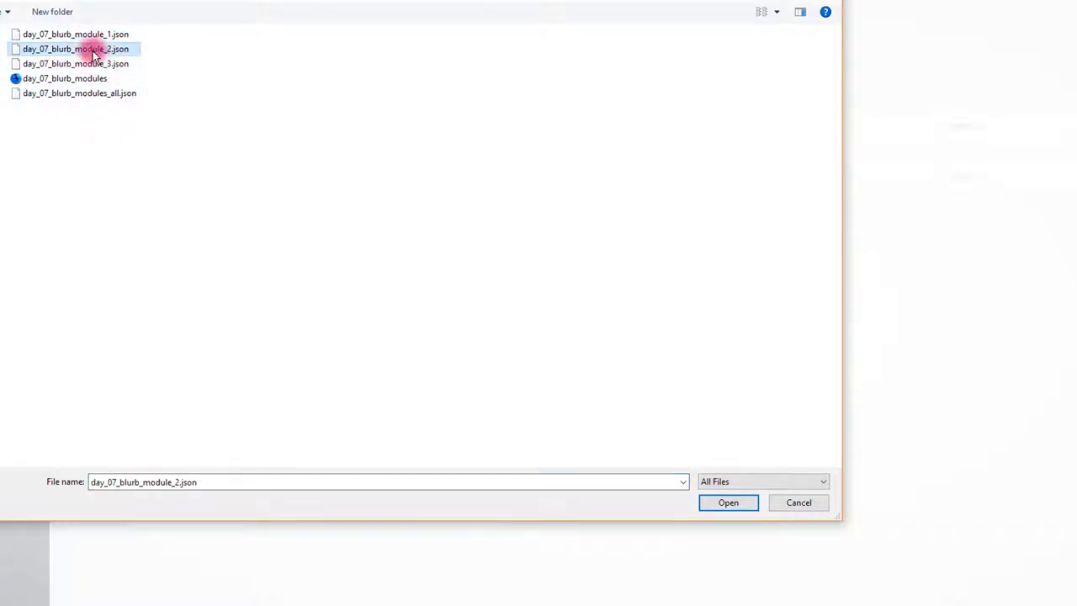
{"action": "left_click", "coordinate": [98, 65]}
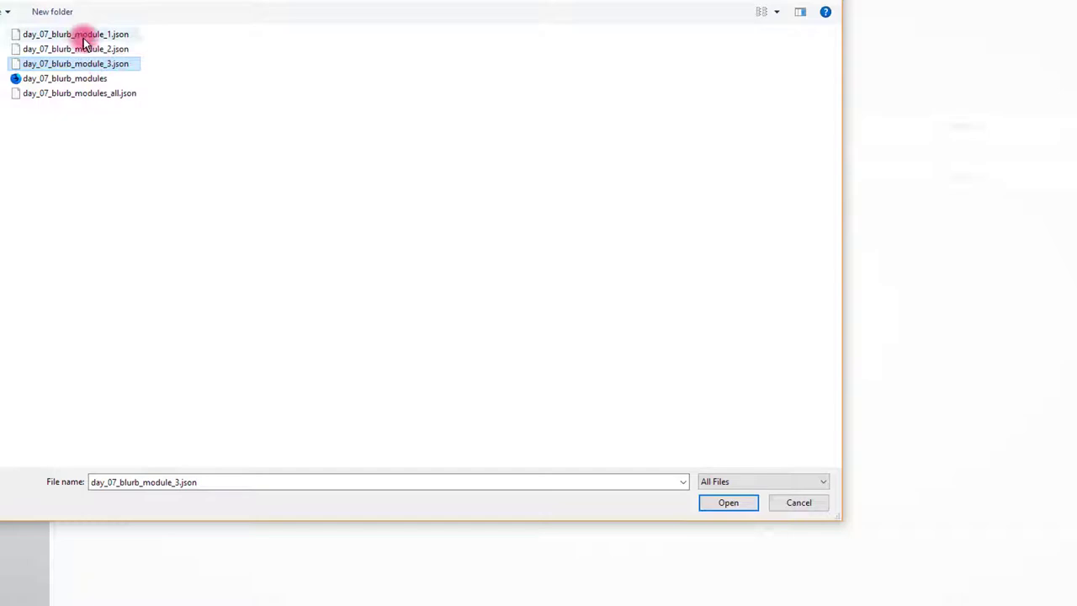
{"action": "left_click", "coordinate": [84, 35]}
{"action": "left_click", "coordinate": [87, 49]}
{"action": "left_click", "coordinate": [87, 65]}
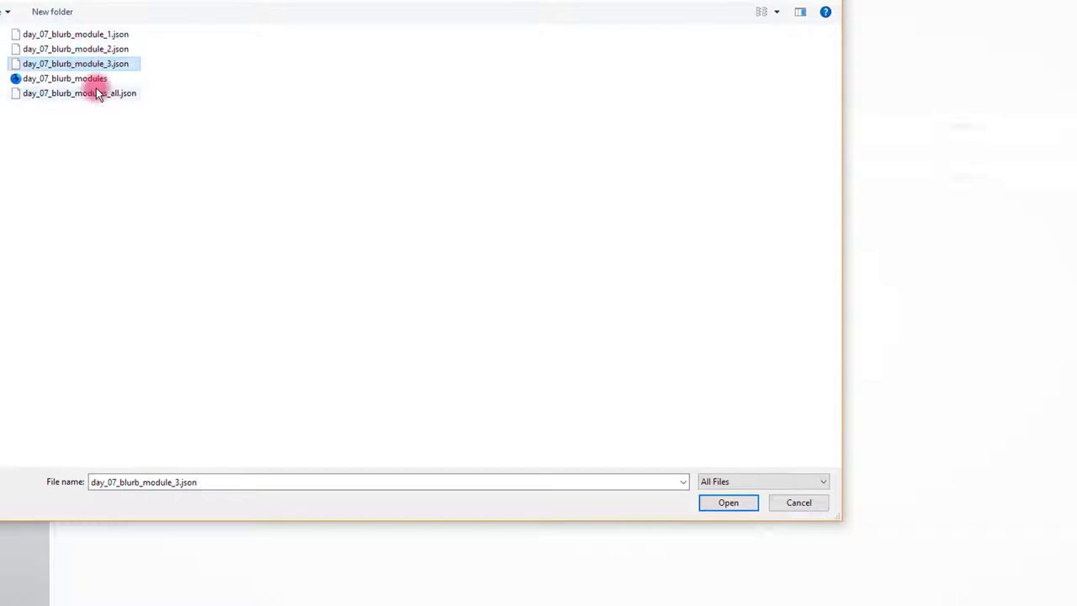
{"action": "left_click", "coordinate": [92, 96]}
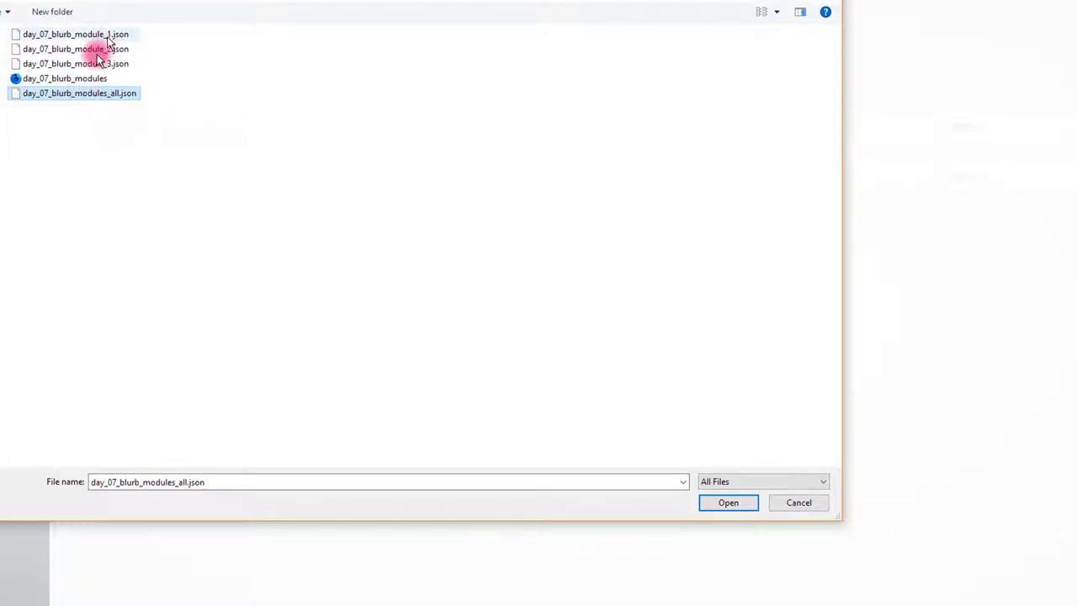
Import day_07_blurb_modules_all.json from the day_07_blurb_modules folder.
{"action": "left_click", "coordinate": [74, 80]}
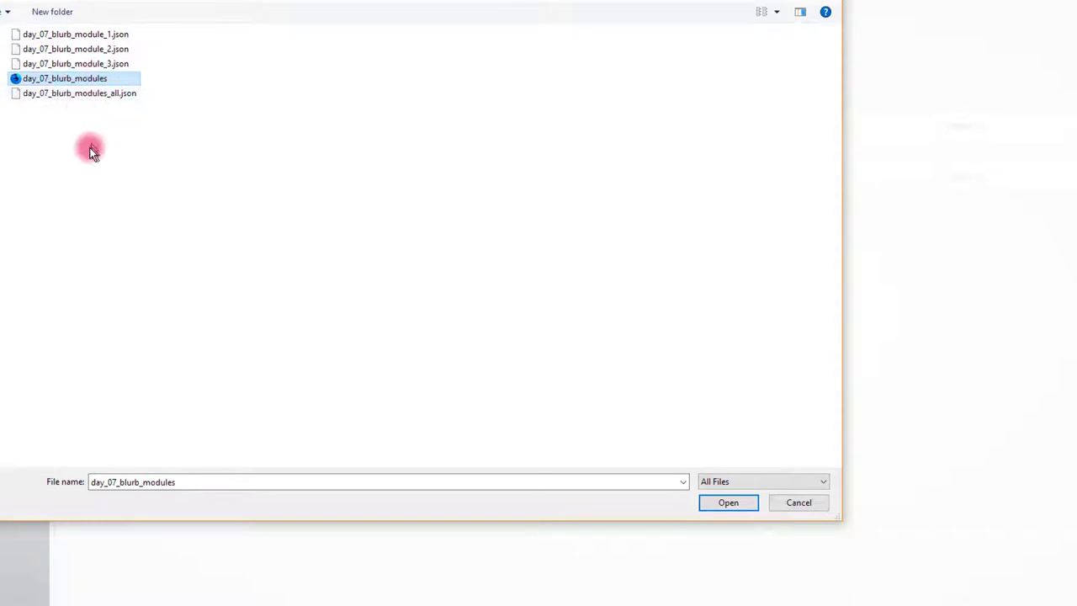
{"action": "left_click", "coordinate": [85, 94]}
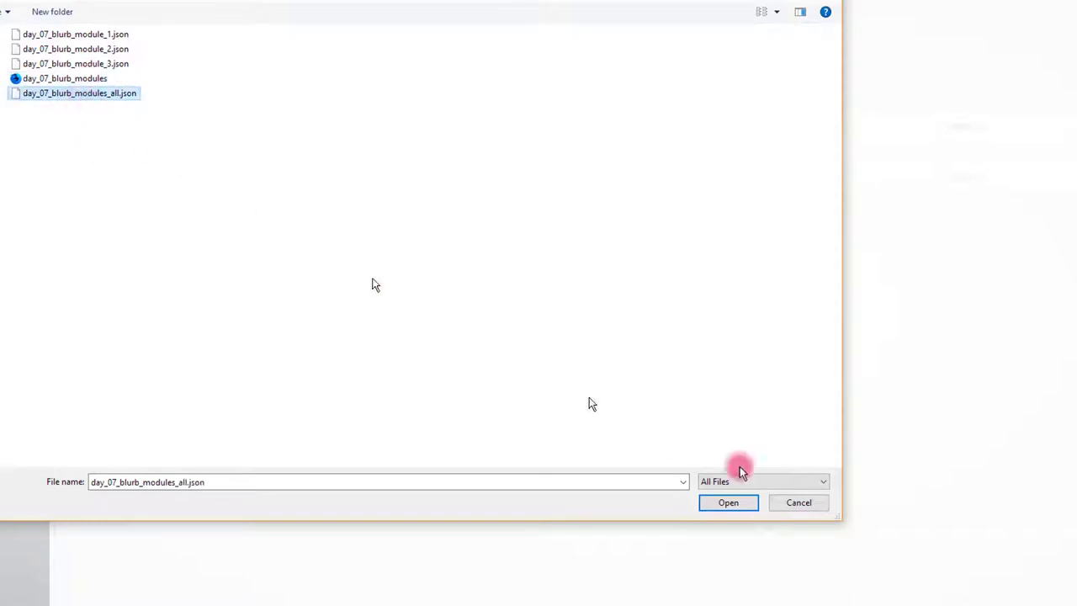
{"action": "left_click", "coordinate": [727, 503]}
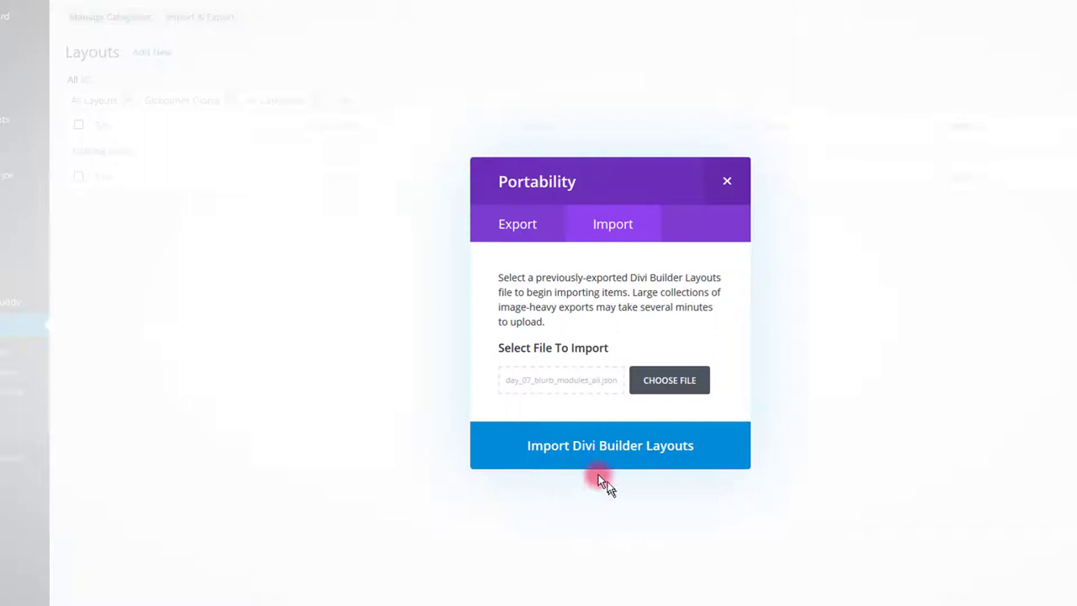
{"action": "left_click", "coordinate": [585, 448]}
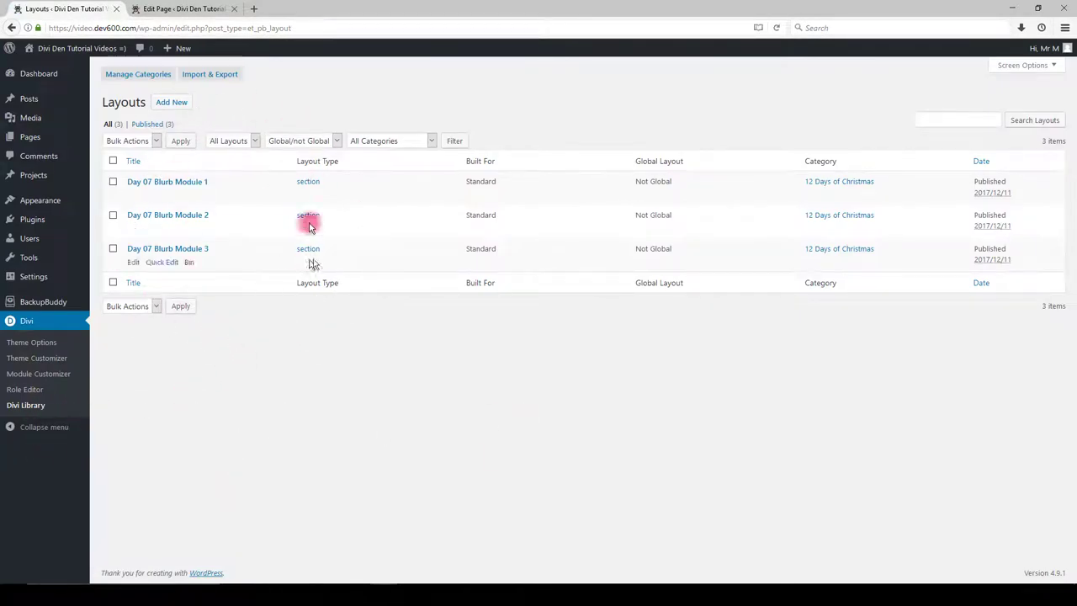
Load the Day 07 Blurb Module 1 layout onto the page from the library.
{"action": "left_click", "coordinate": [190, 10]}
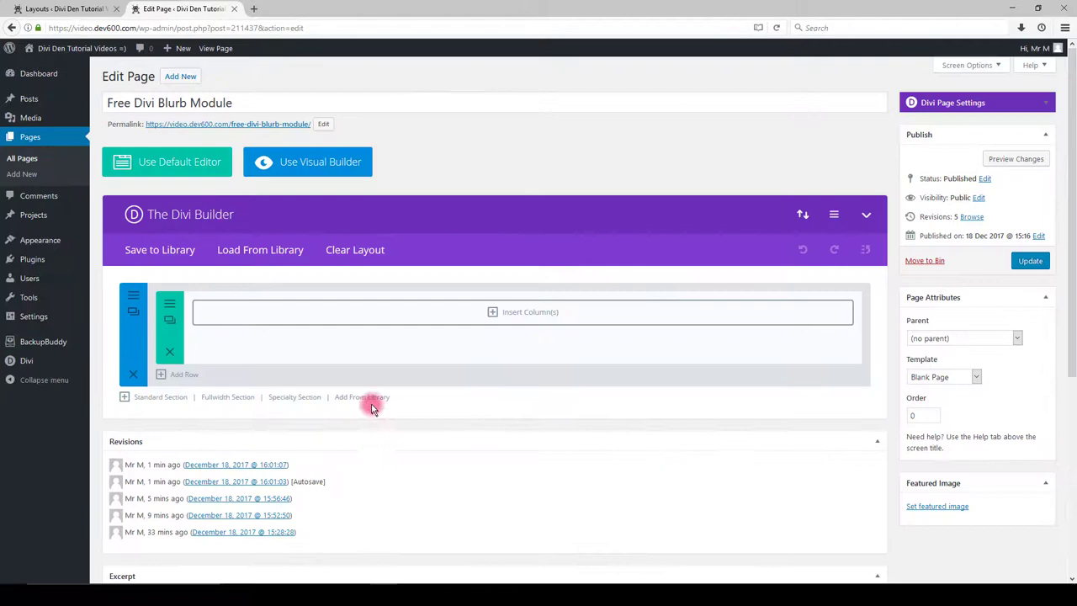
{"action": "left_click", "coordinate": [364, 397]}
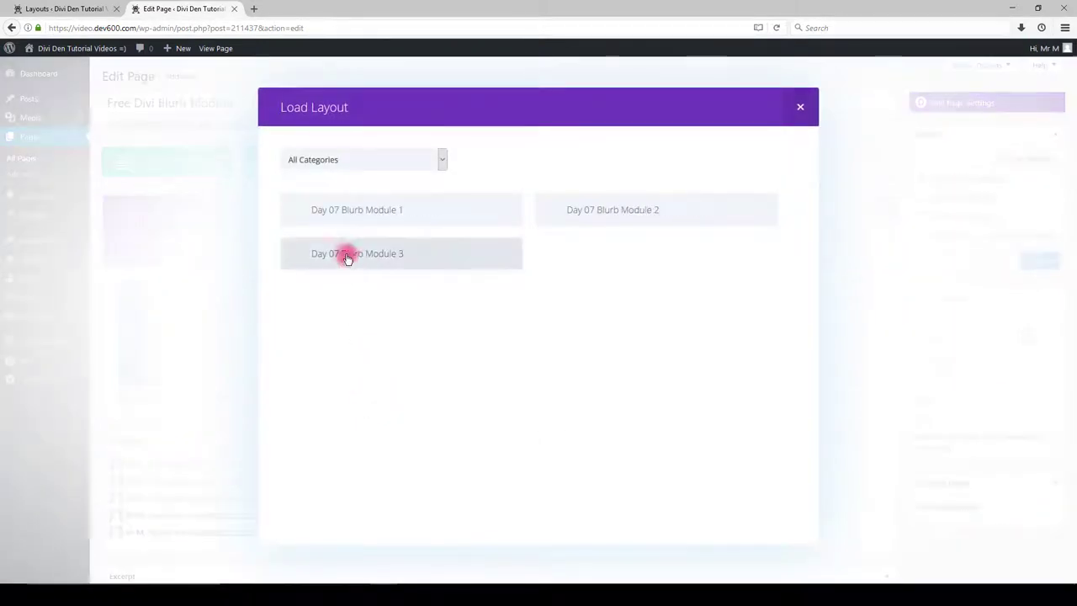
{"action": "left_click", "coordinate": [360, 210]}
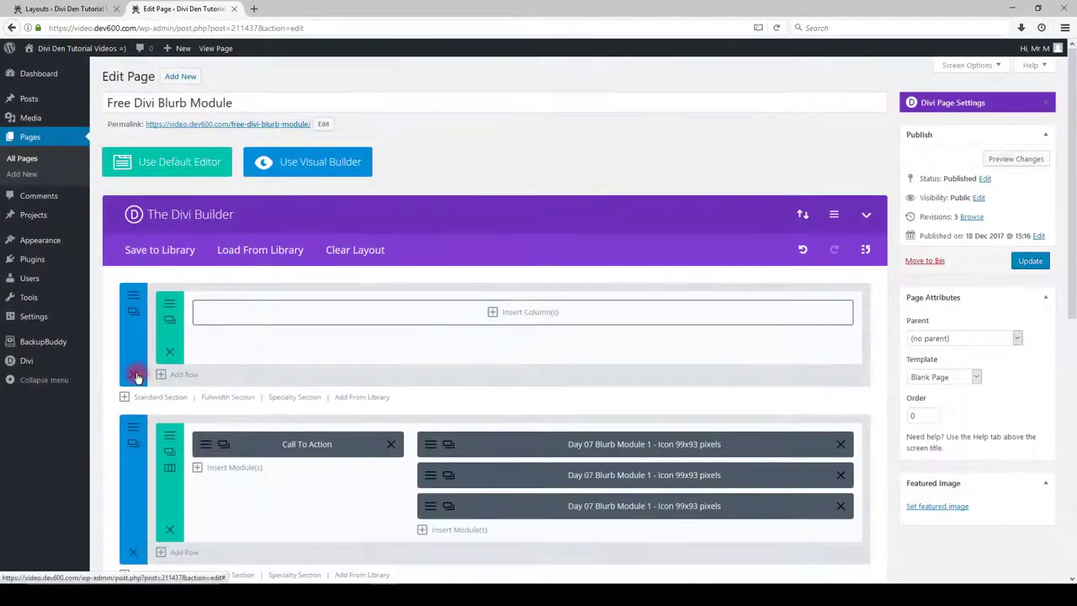
{"action": "scroll", "coordinate": [265, 363], "scroll_direction": "down", "scroll_amount": 3}
Add Day 07 Blurb Module 2 and 3 from the library as further sections.
{"action": "left_click", "coordinate": [370, 291]}
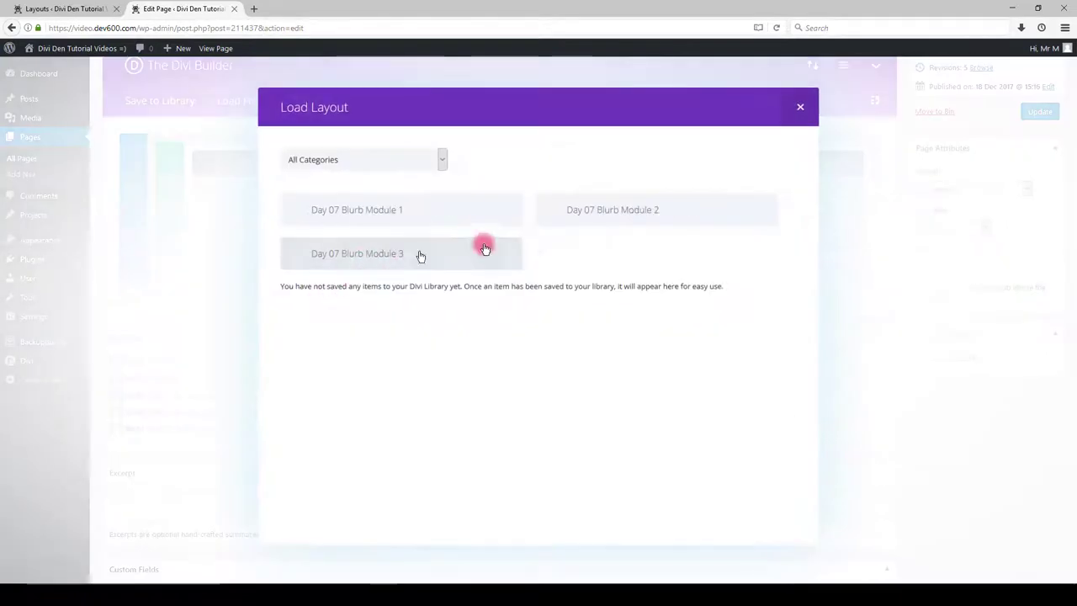
{"action": "left_click", "coordinate": [621, 221]}
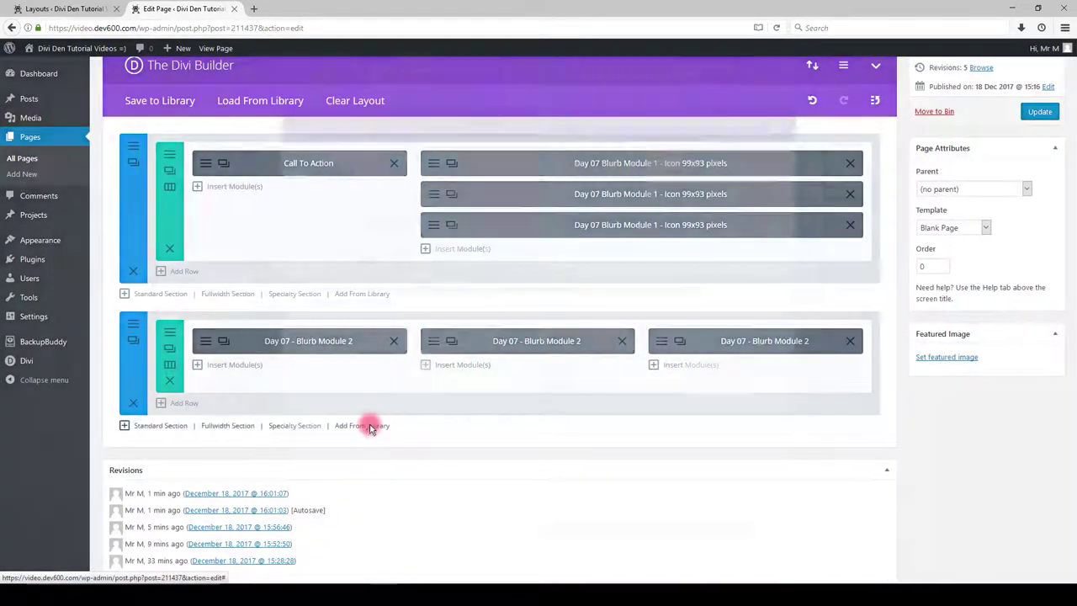
{"action": "left_click", "coordinate": [370, 426]}
{"action": "left_click", "coordinate": [414, 260]}
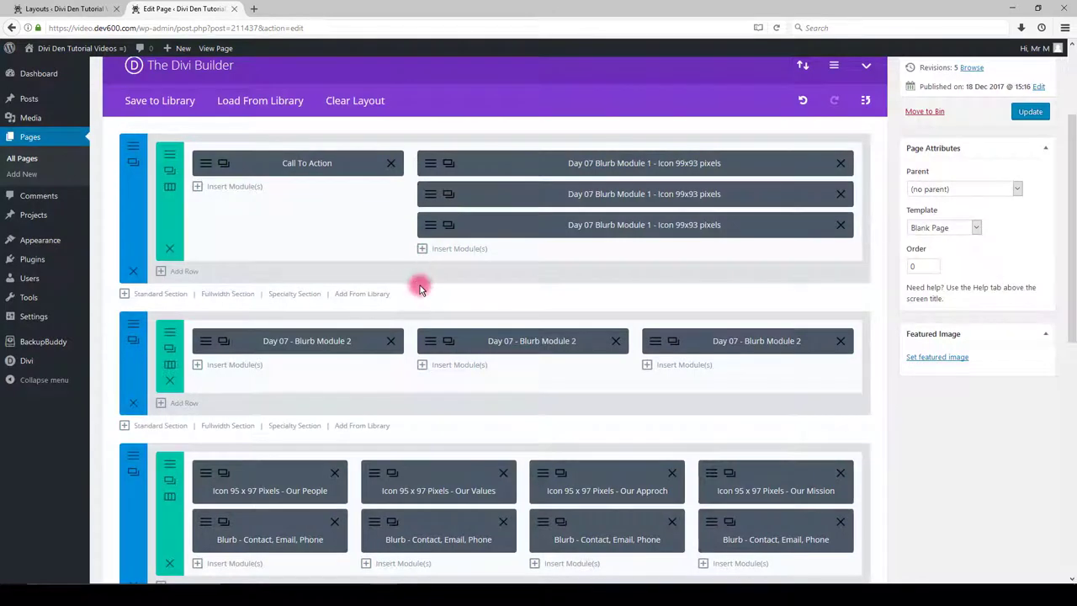
{"action": "scroll", "coordinate": [420, 289], "scroll_direction": "up", "scroll_amount": 3}
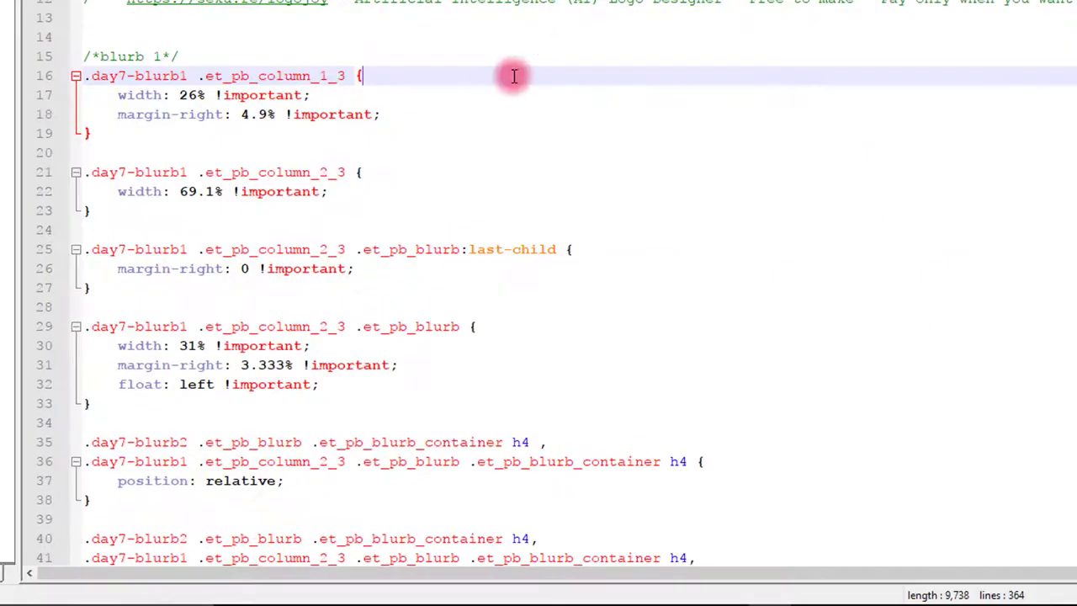
Select the entire blurb CSS file in Notepad++.
{"action": "key", "text": "ctrl+a"}
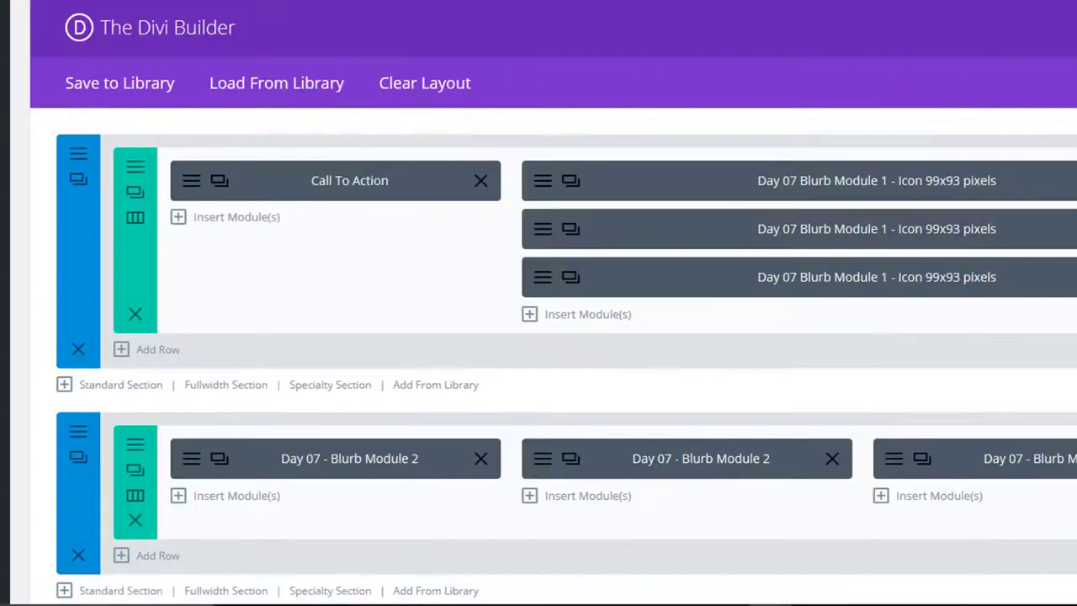
Paste the blurb CSS into Divi Builder Settings Custom CSS, save, and update the page.
{"action": "left_click", "coordinate": [962, 149]}
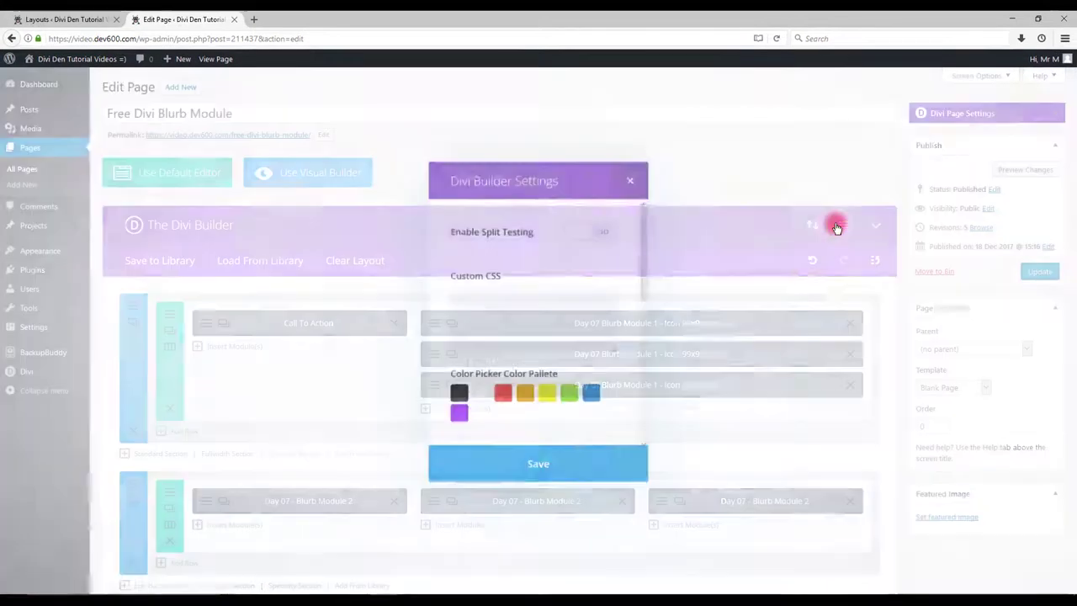
{"action": "left_click", "coordinate": [529, 315]}
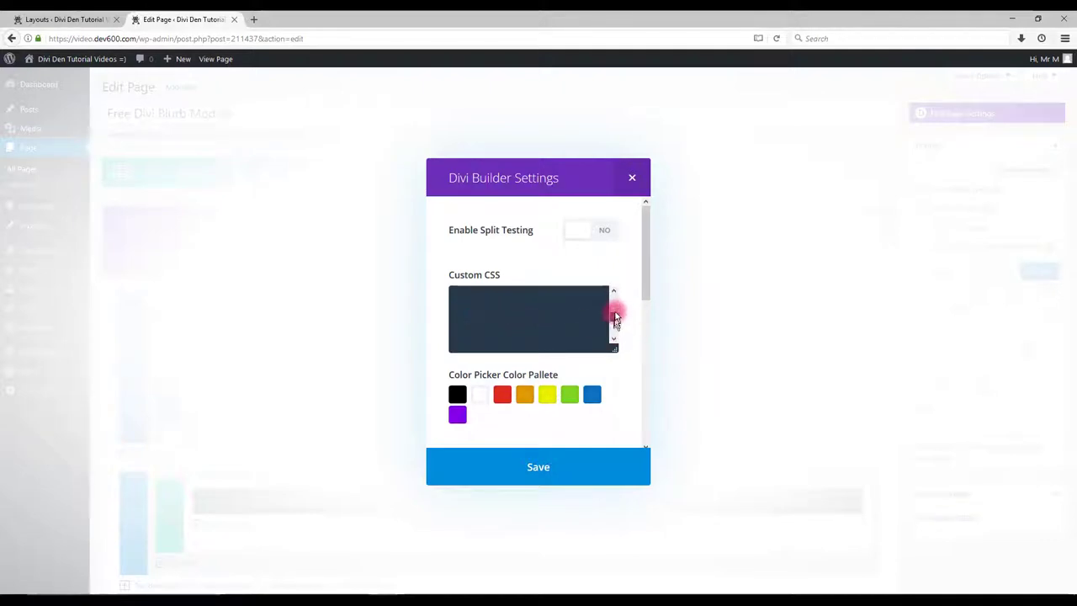
{"action": "key", "text": "ctrl+v"}
{"action": "left_click_drag", "start_coordinate": [613, 300], "coordinate": [613, 332]}
{"action": "left_click", "coordinate": [572, 467]}
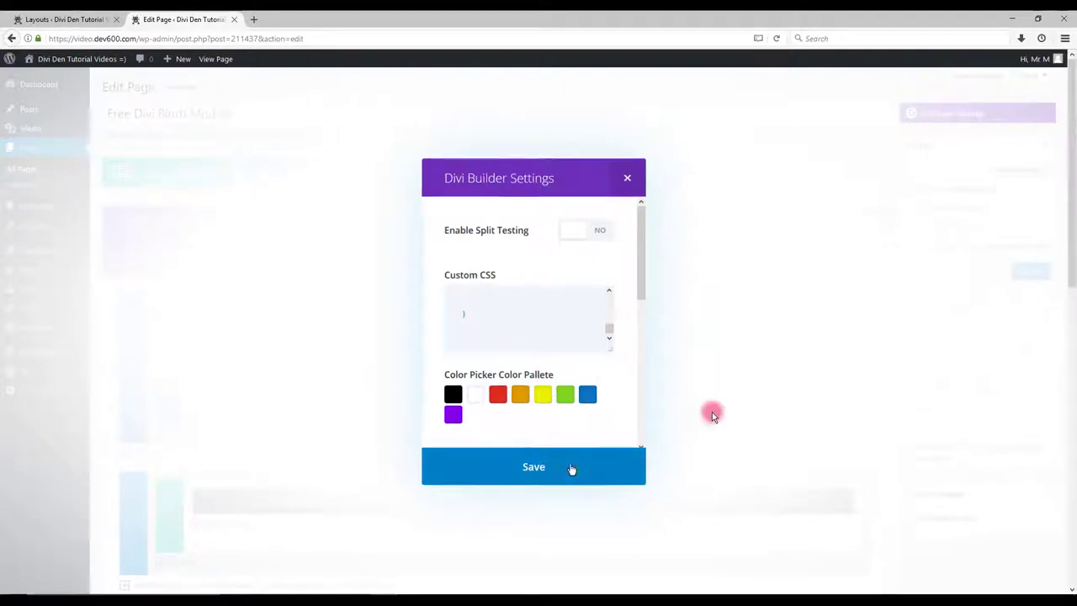
{"action": "left_click", "coordinate": [1030, 271]}
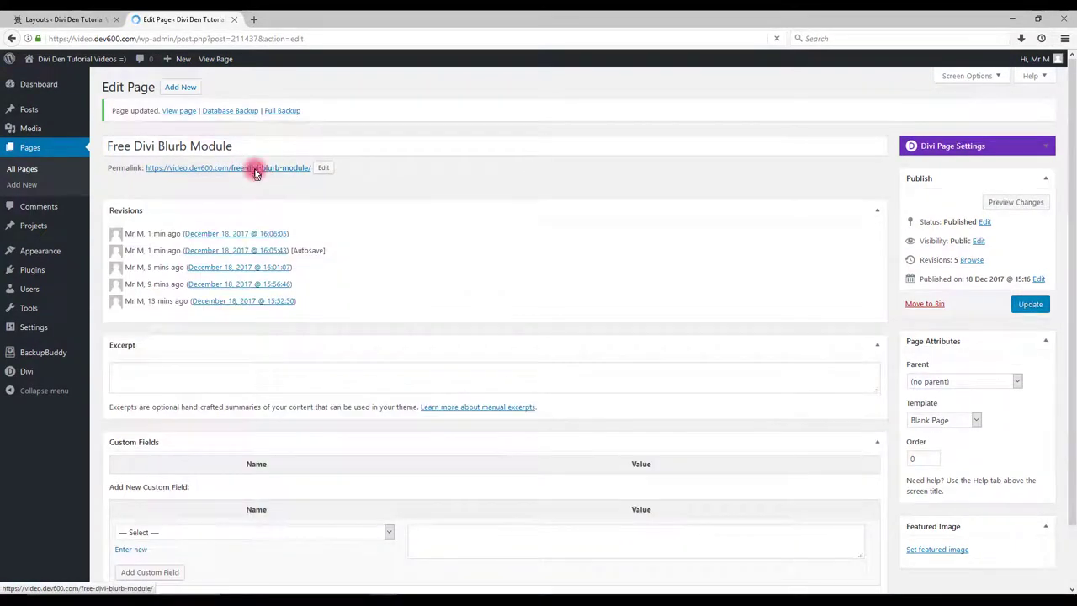
Open the live Free Divi Blurb Module page in a new tab and scroll through its sections.
{"action": "middle_click", "coordinate": [256, 173]}
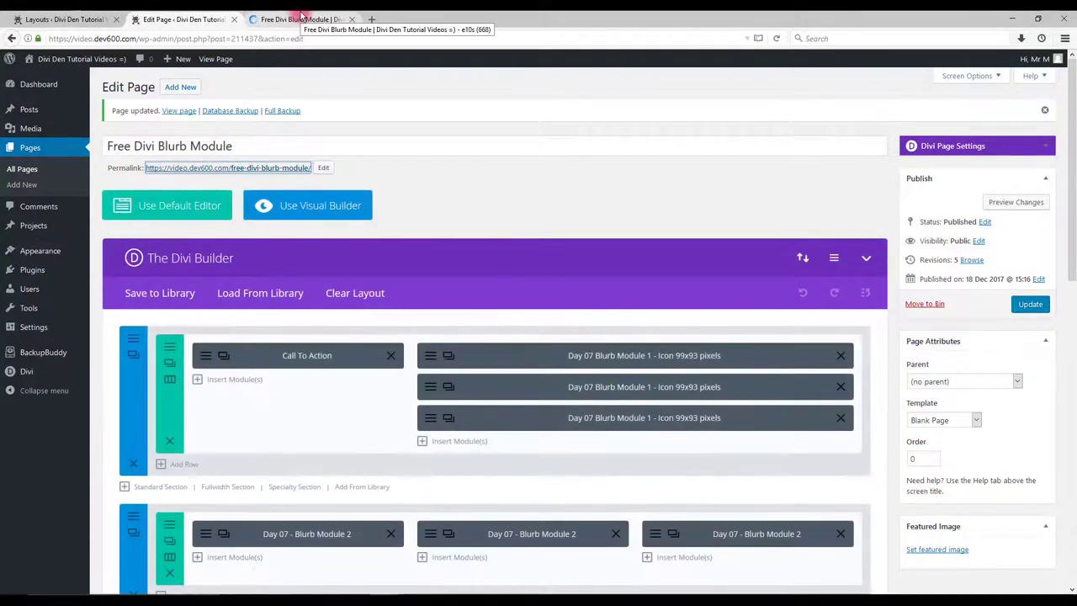
{"action": "left_click", "coordinate": [300, 18]}
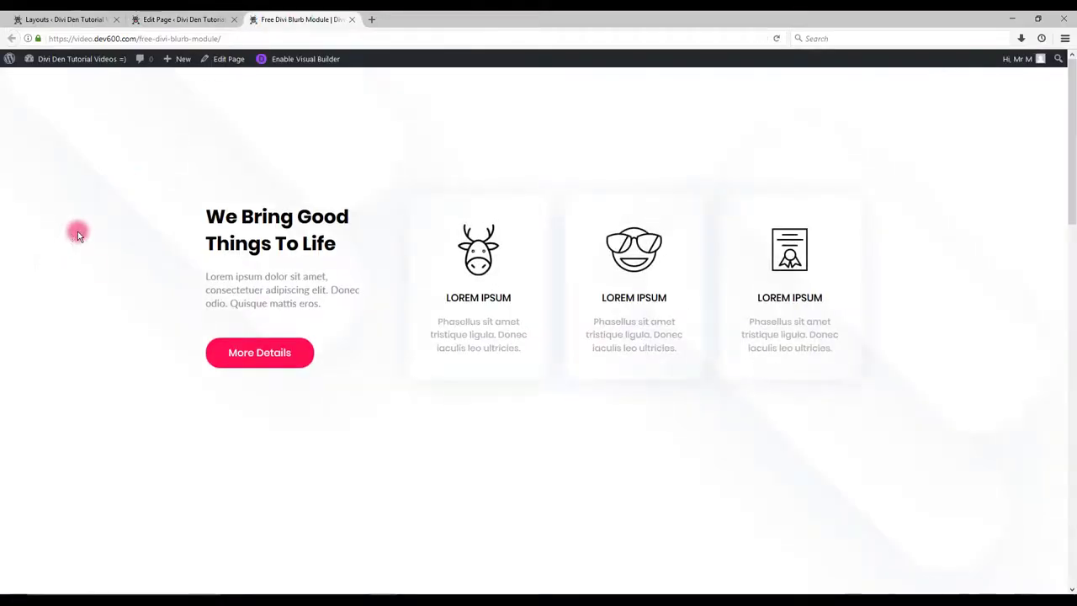
{"action": "scroll", "coordinate": [127, 243], "scroll_direction": "down", "scroll_amount": 6}
{"action": "scroll", "coordinate": [165, 303], "scroll_direction": "up", "scroll_amount": 2}
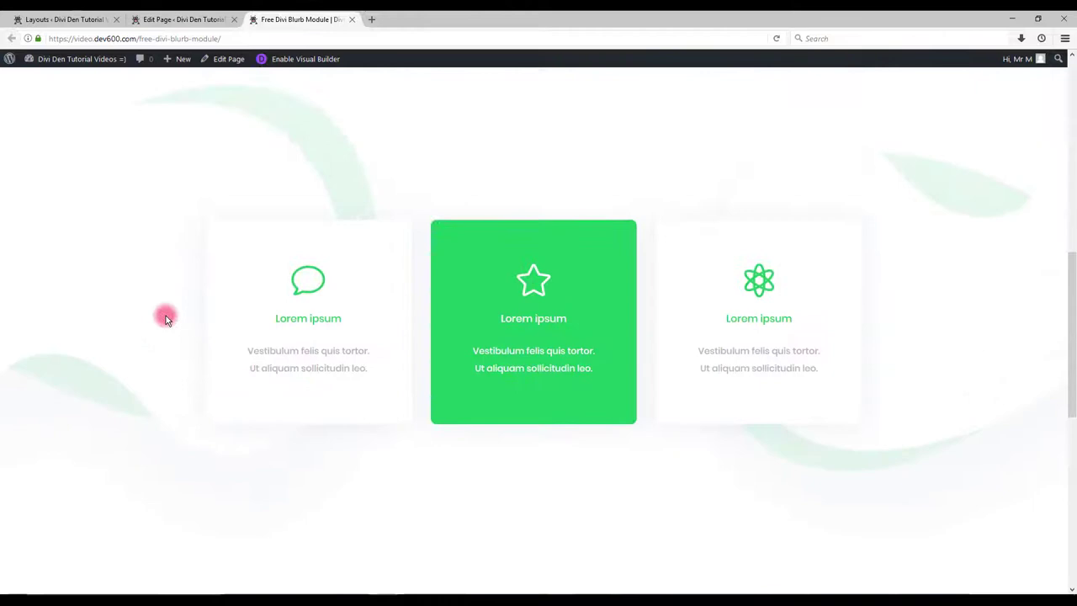
{"action": "scroll", "coordinate": [166, 315], "scroll_direction": "down", "scroll_amount": 5}
{"action": "scroll", "coordinate": [160, 303], "scroll_direction": "up", "scroll_amount": 7}
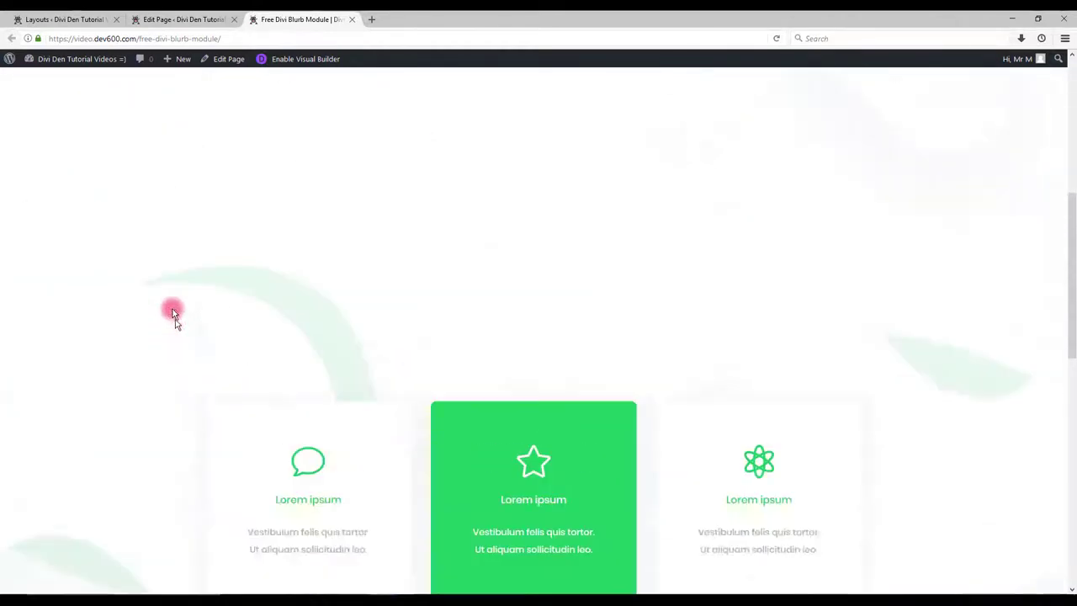
{"action": "scroll", "coordinate": [172, 313], "scroll_direction": "up", "scroll_amount": 3}
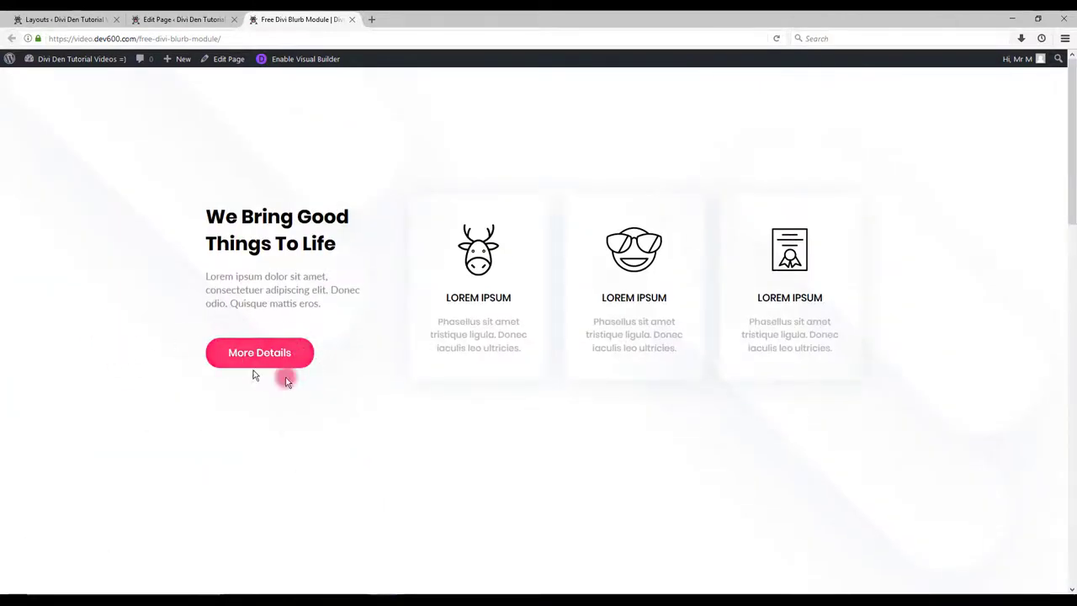
{"action": "scroll", "coordinate": [573, 294], "scroll_direction": "down", "scroll_amount": 2}
{"action": "scroll", "coordinate": [573, 301], "scroll_direction": "up", "scroll_amount": 2}
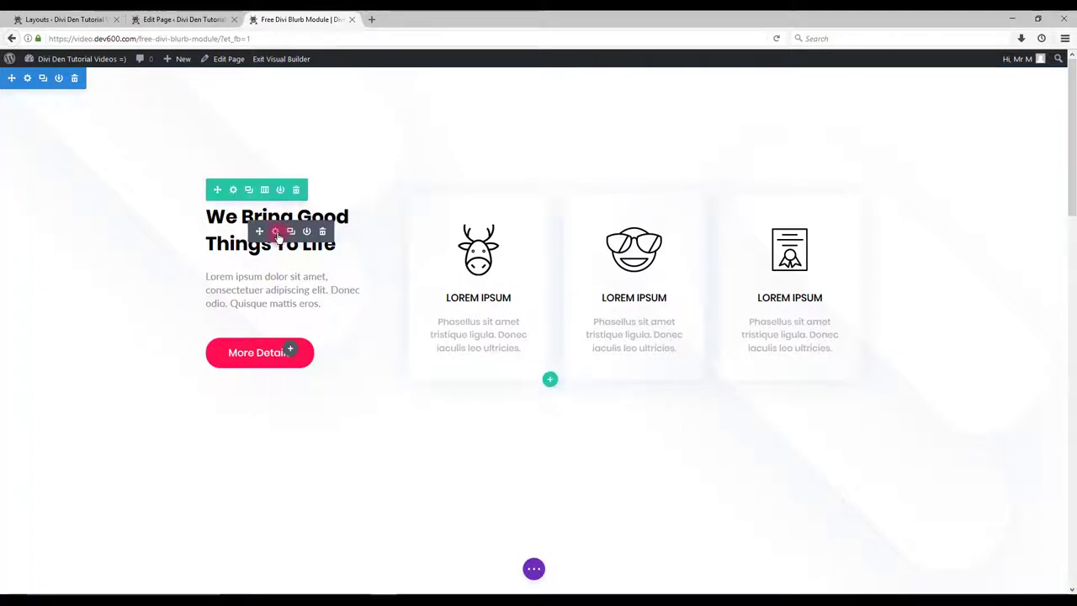
Set the call-to-action Title Text Color to blue #0c71c3.
{"action": "left_click", "coordinate": [275, 232]}
{"action": "left_click_drag", "start_coordinate": [472, 99], "coordinate": [573, 84]}
{"action": "left_click", "coordinate": [506, 120]}
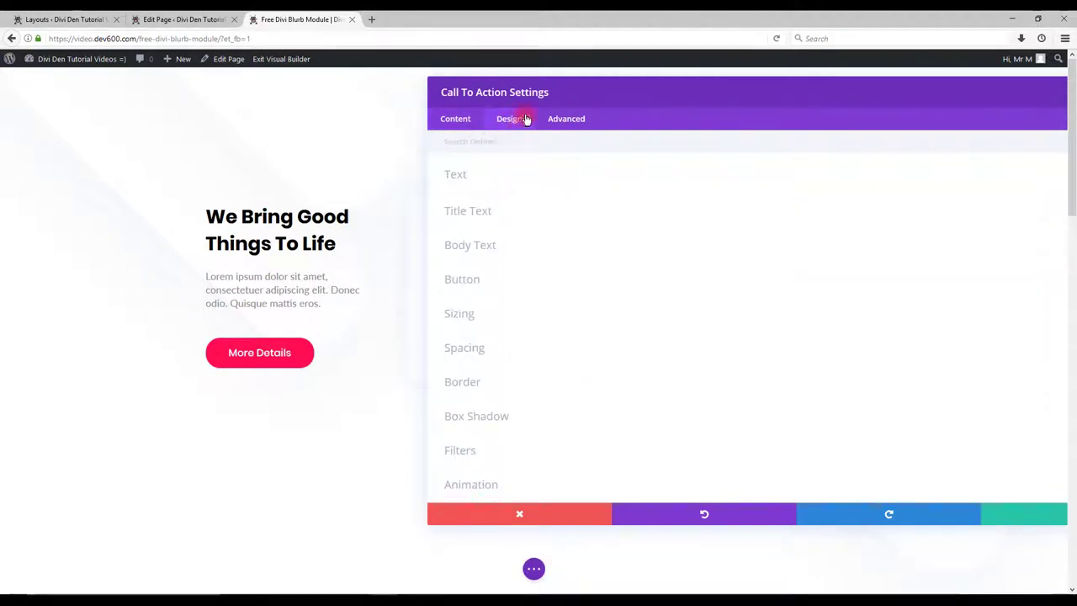
{"action": "left_click", "coordinate": [526, 120]}
{"action": "left_click", "coordinate": [507, 216]}
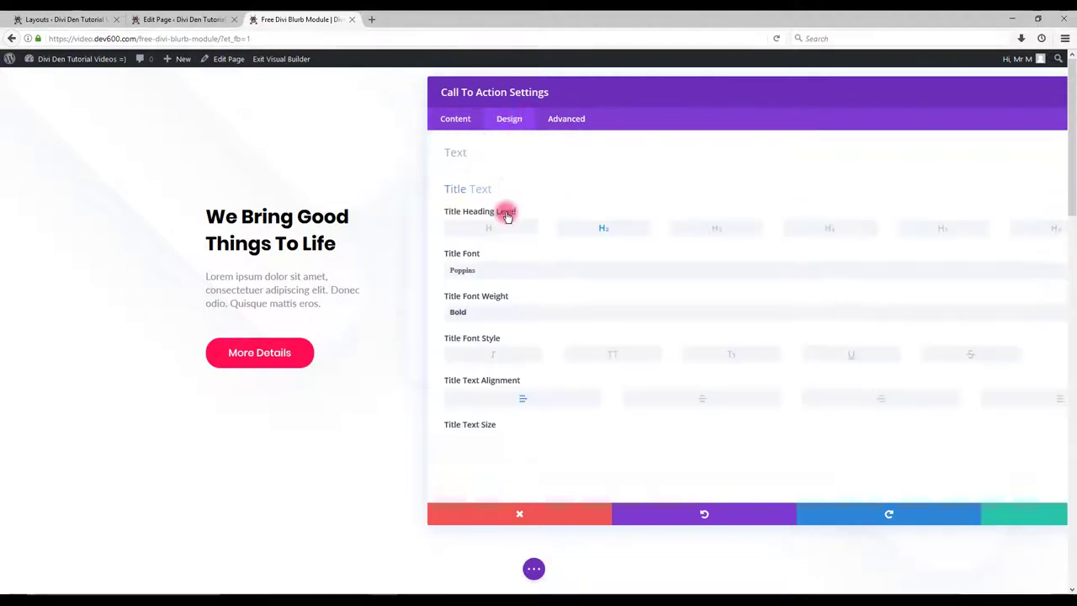
{"action": "scroll", "coordinate": [493, 370], "scroll_direction": "down", "scroll_amount": 5}
{"action": "left_click", "coordinate": [451, 341]}
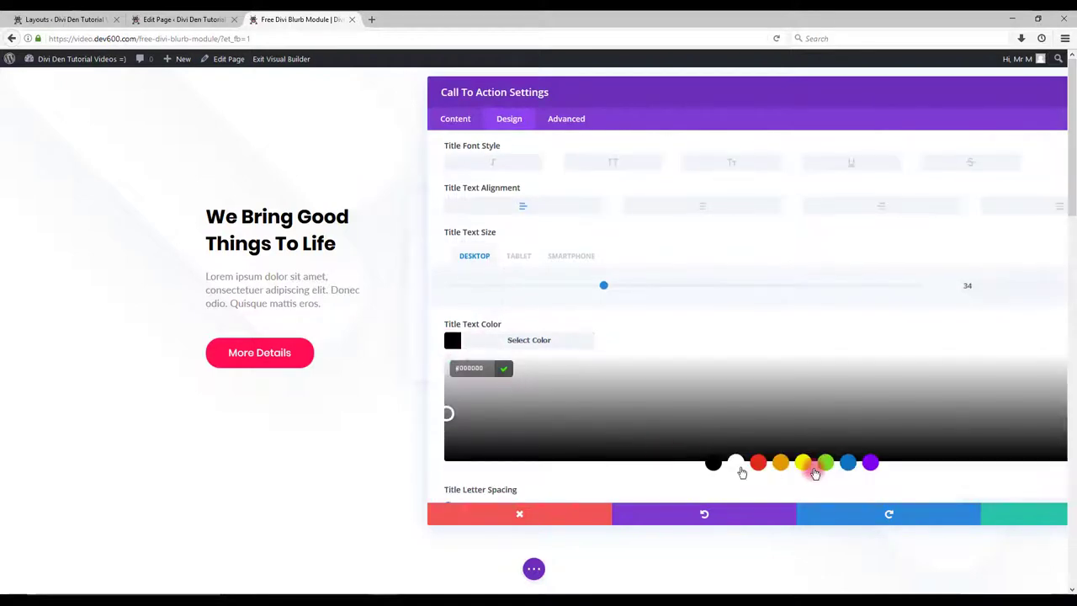
{"action": "left_click", "coordinate": [847, 462]}
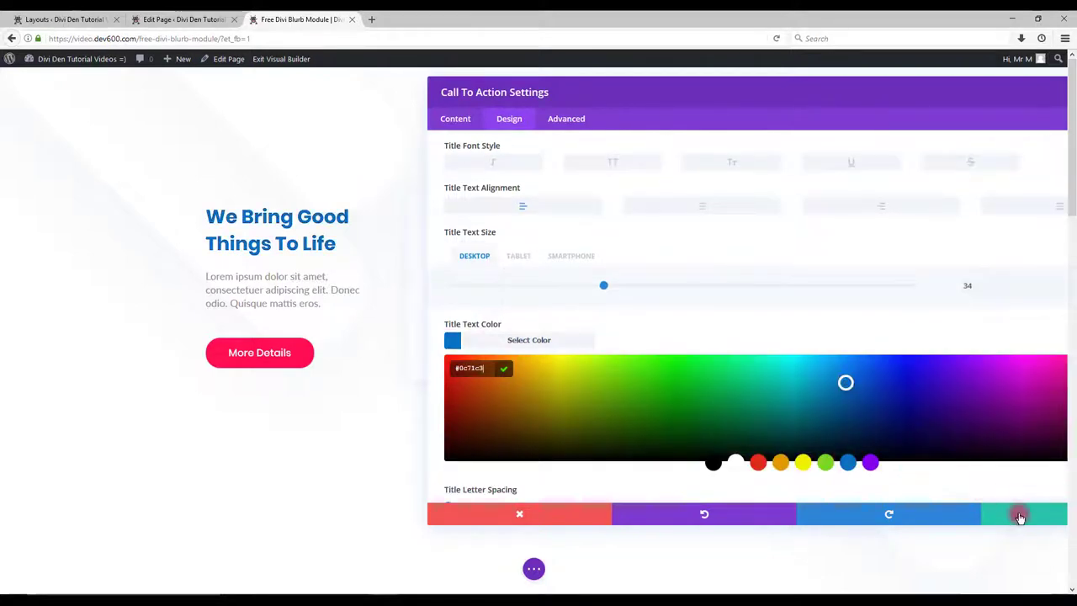
Set the call-to-action Body Text Color to a lighter blue, #3281c1.
{"action": "scroll", "coordinate": [538, 350], "scroll_direction": "down", "scroll_amount": 10}
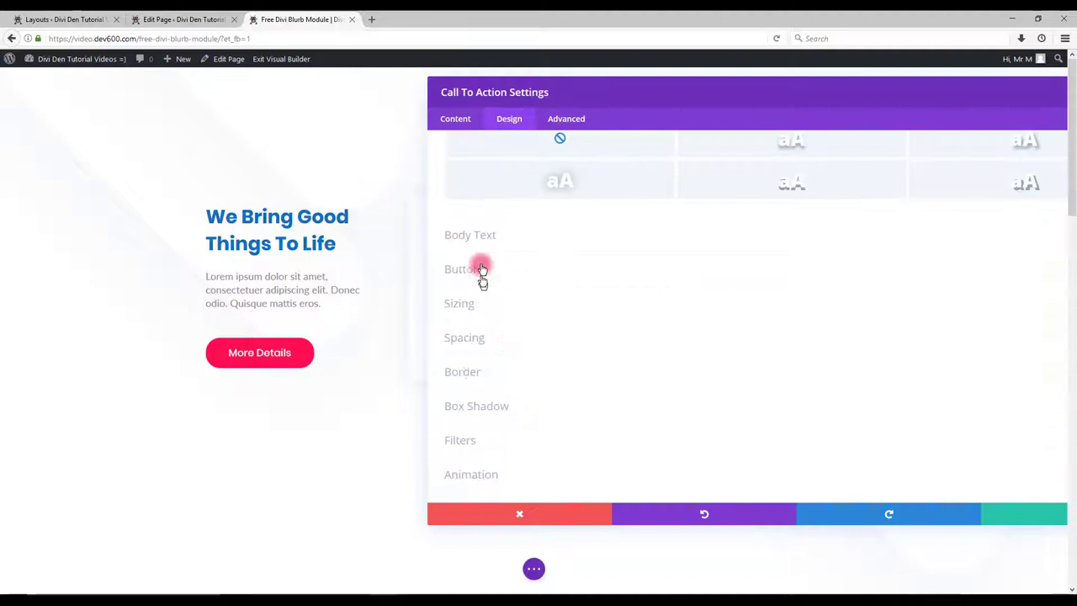
{"action": "left_click", "coordinate": [485, 236]}
{"action": "scroll", "coordinate": [440, 387], "scroll_direction": "down", "scroll_amount": 3}
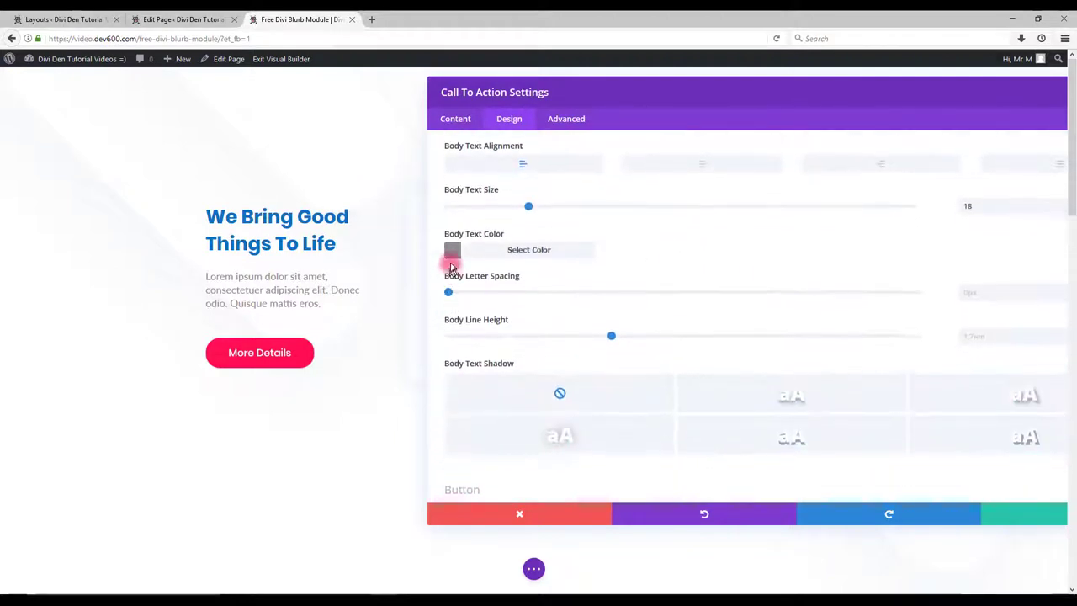
{"action": "left_click", "coordinate": [450, 263]}
{"action": "left_click", "coordinate": [847, 373]}
{"action": "left_click_drag", "start_coordinate": [918, 106], "coordinate": [914, 277]}
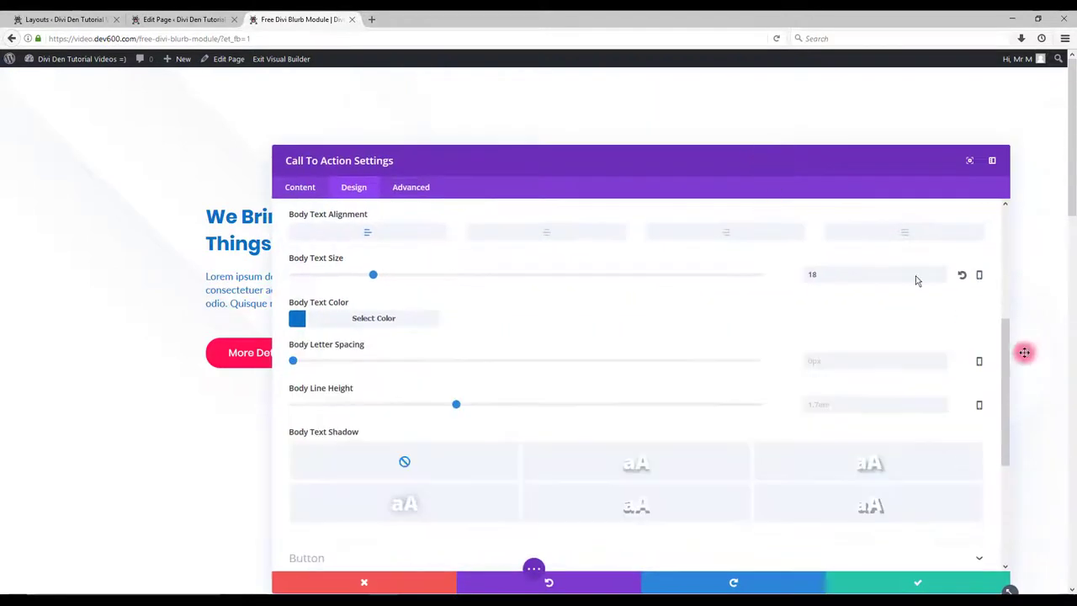
{"action": "left_click", "coordinate": [298, 320]}
{"action": "left_click_drag", "start_coordinate": [963, 361], "coordinate": [957, 383]}
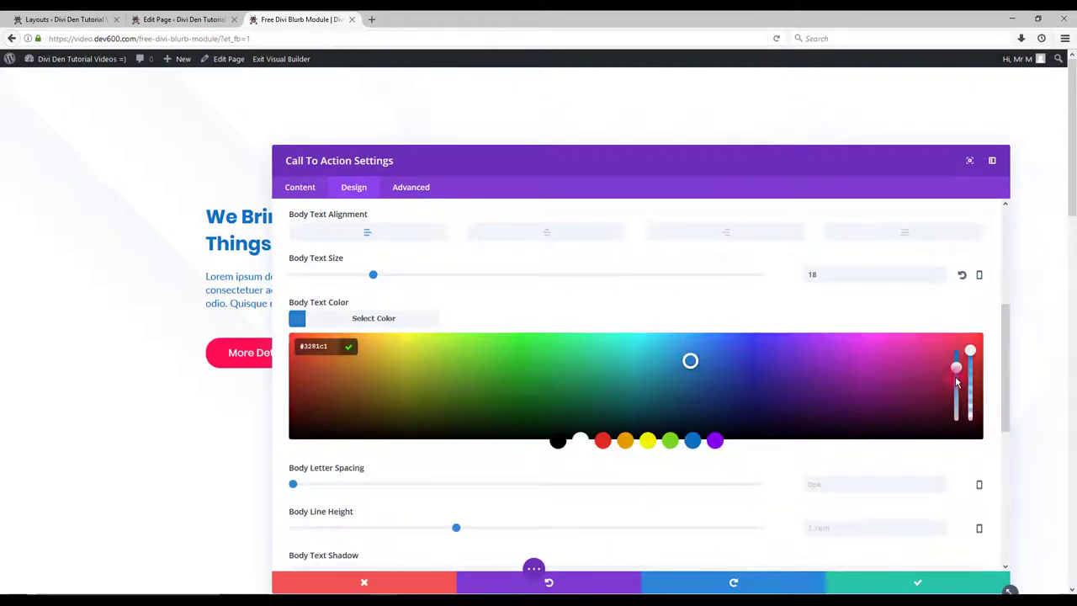
Try a blue-teal gradient on the More Details button, keep solid blue, and save.
{"action": "left_click_drag", "start_coordinate": [696, 167], "coordinate": [733, 233]}
{"action": "scroll", "coordinate": [589, 320], "scroll_direction": "down", "scroll_amount": 5}
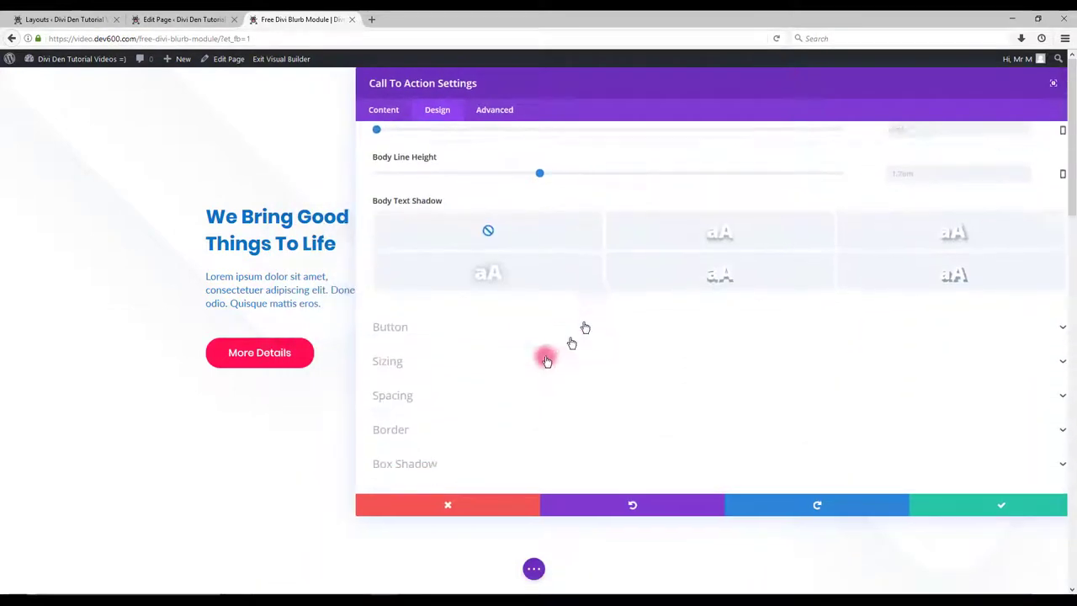
{"action": "left_click", "coordinate": [435, 265]}
{"action": "left_click", "coordinate": [623, 309]}
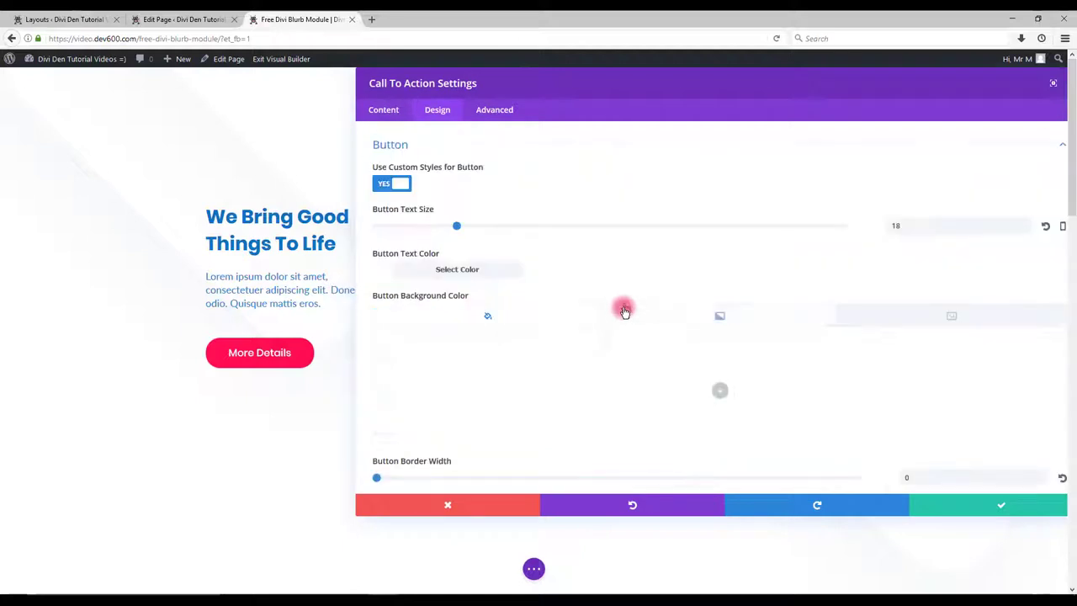
{"action": "left_click", "coordinate": [536, 401]}
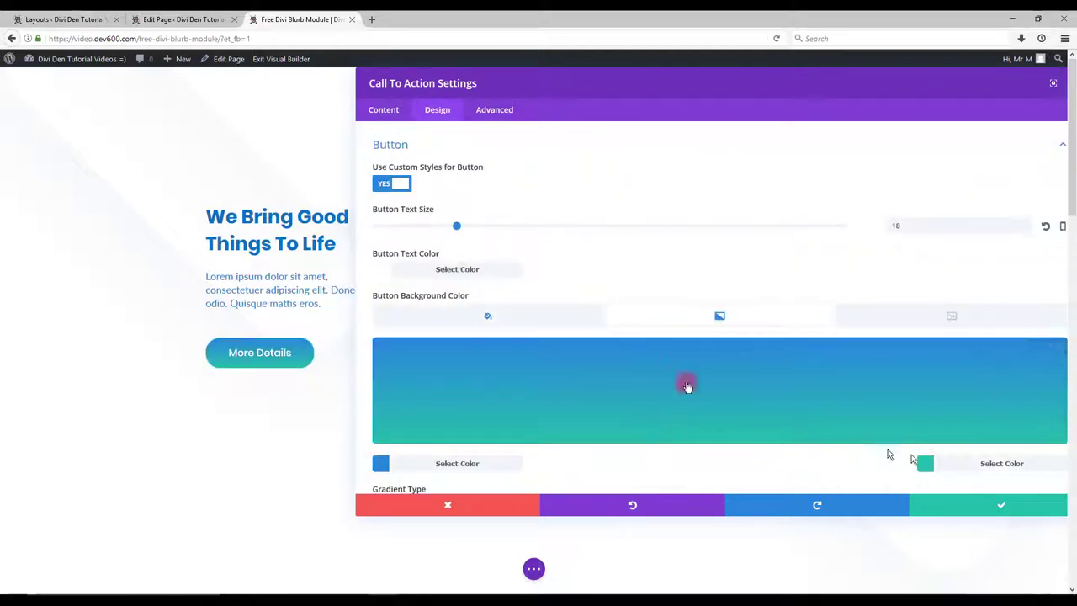
{"action": "left_click", "coordinate": [489, 320]}
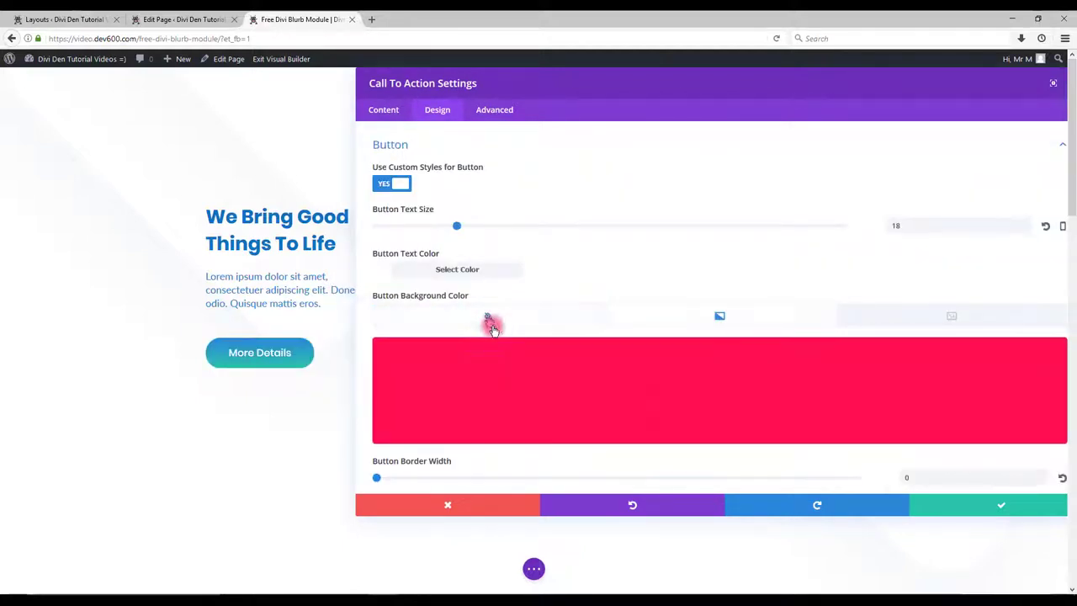
{"action": "left_click", "coordinate": [946, 399]}
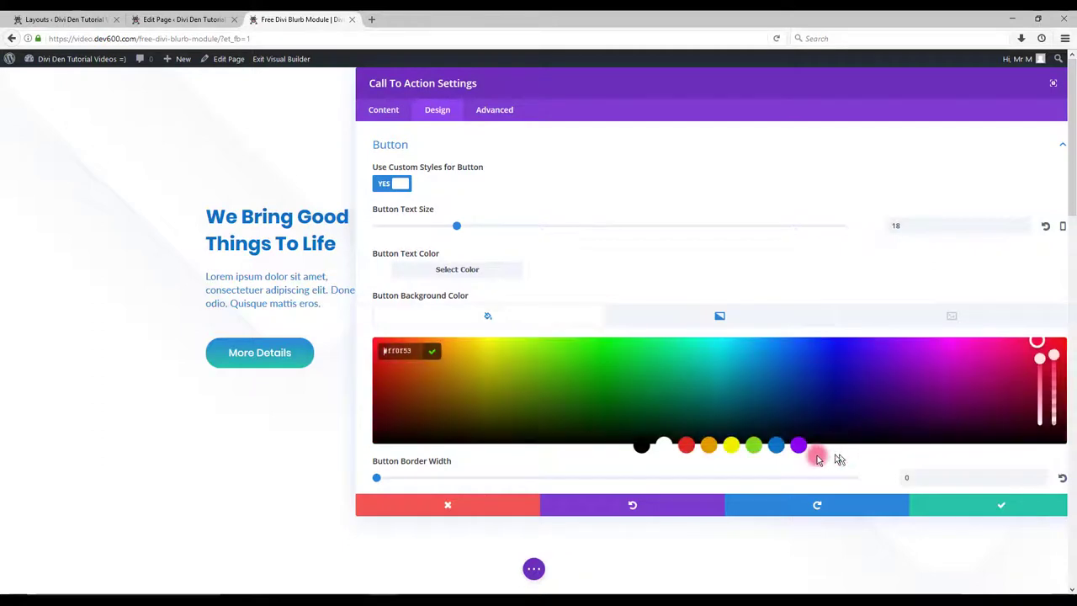
{"action": "left_click", "coordinate": [884, 474]}
{"action": "scroll", "coordinate": [783, 449], "scroll_direction": "down", "scroll_amount": 2}
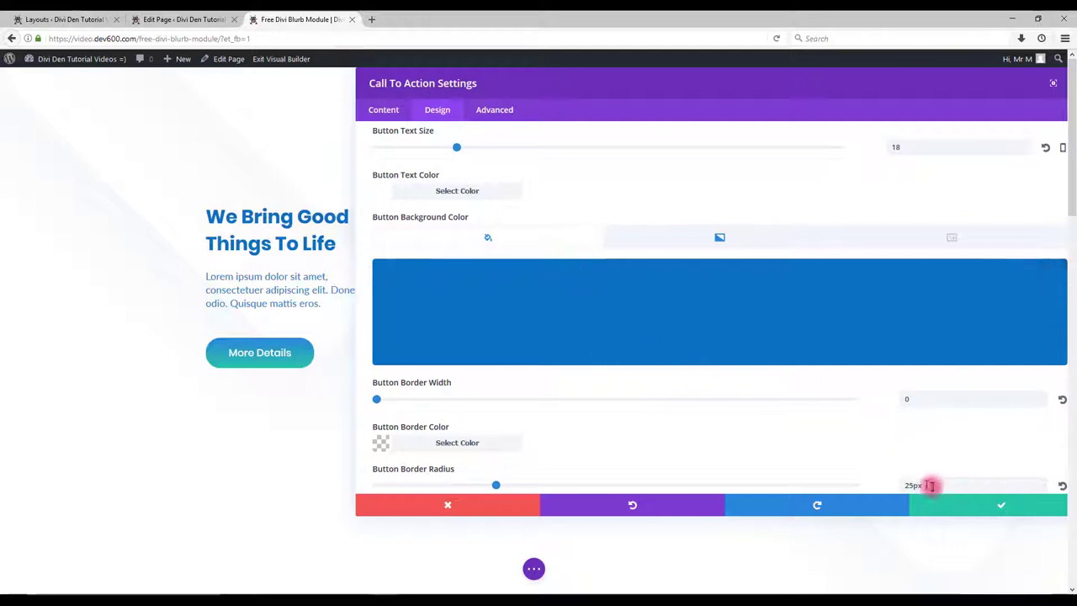
{"action": "scroll", "coordinate": [576, 428], "scroll_direction": "down", "scroll_amount": 5}
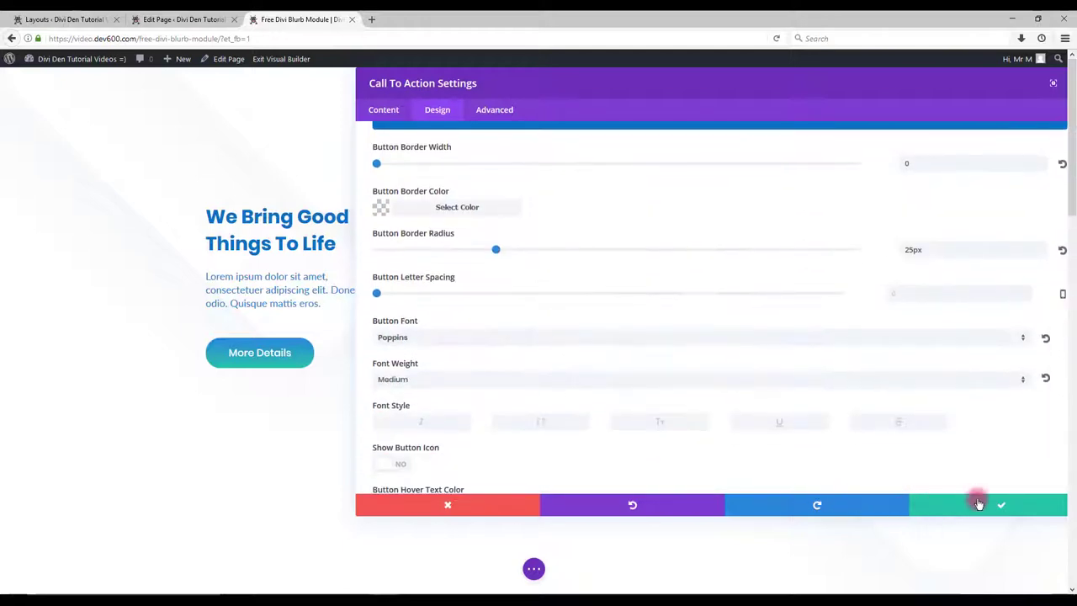
{"action": "left_click", "coordinate": [979, 503]}
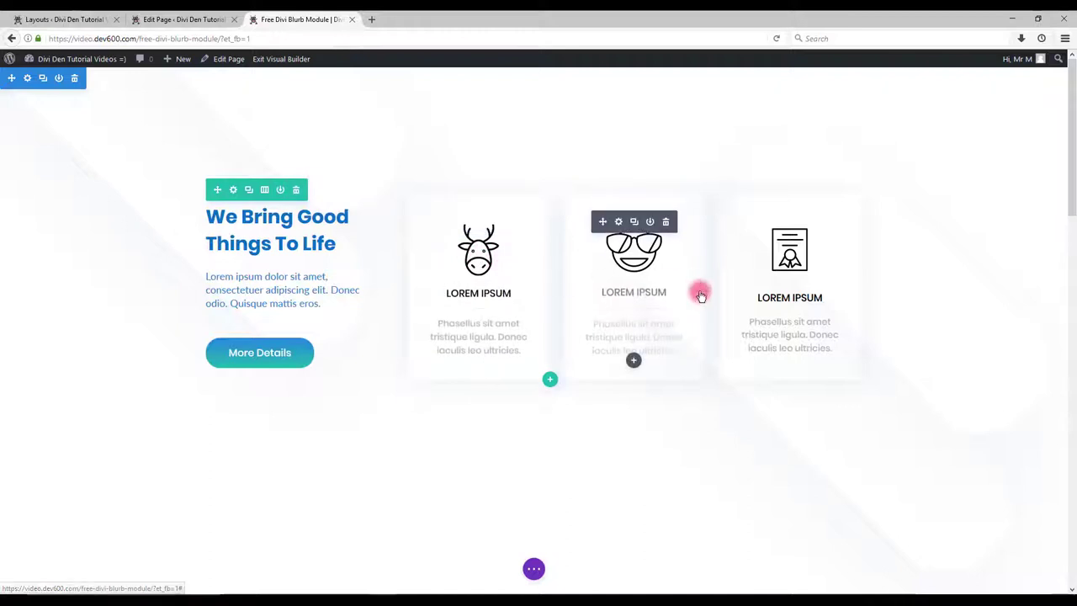
Raise the first blurb's Image Invert to about 98% so the deer icon turns white.
{"action": "left_click", "coordinate": [463, 221]}
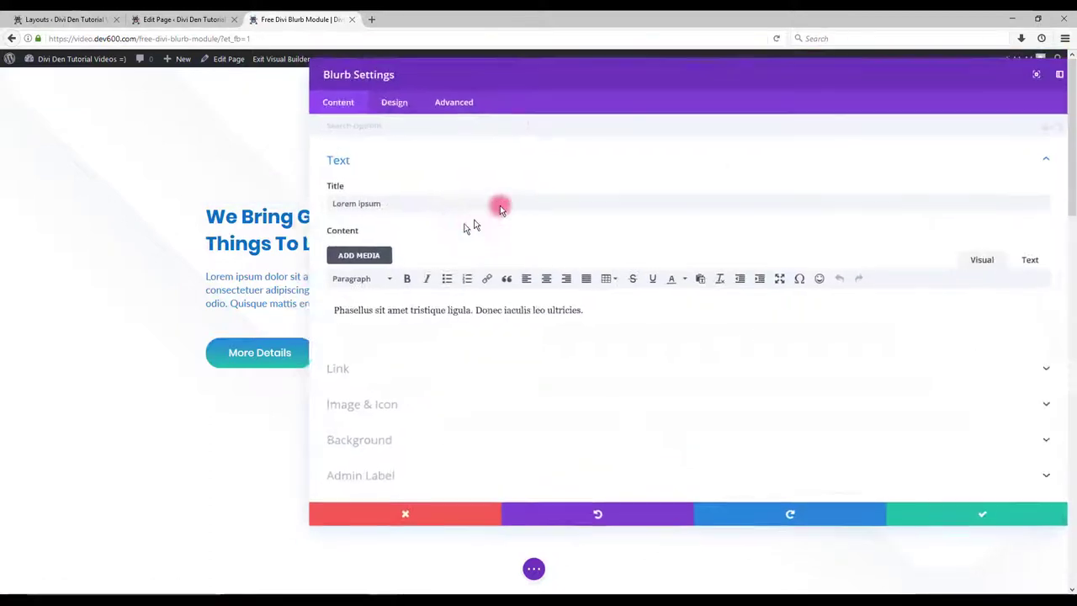
{"action": "left_click_drag", "start_coordinate": [501, 74], "coordinate": [883, 84]}
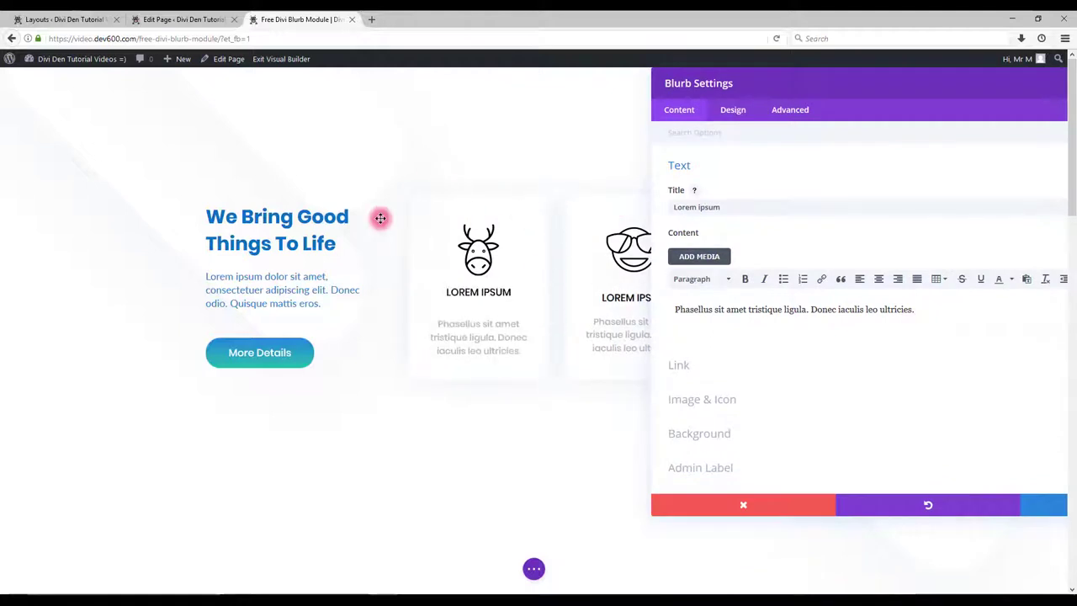
{"action": "left_click", "coordinate": [739, 111]}
{"action": "left_click", "coordinate": [717, 169]}
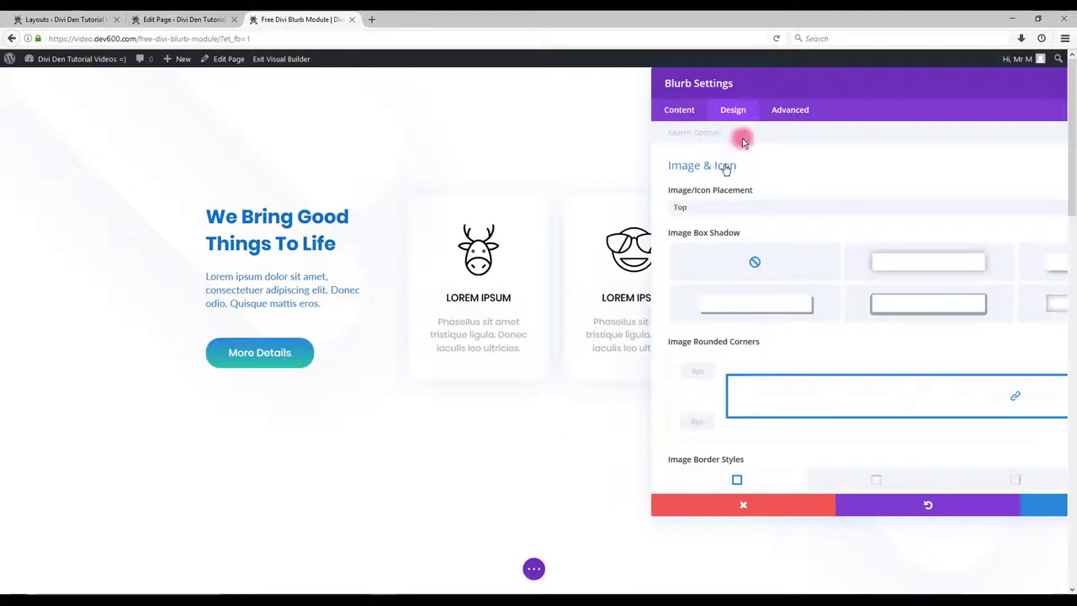
{"action": "left_click_drag", "start_coordinate": [776, 84], "coordinate": [757, 84]}
{"action": "scroll", "coordinate": [721, 223], "scroll_direction": "down", "scroll_amount": 5}
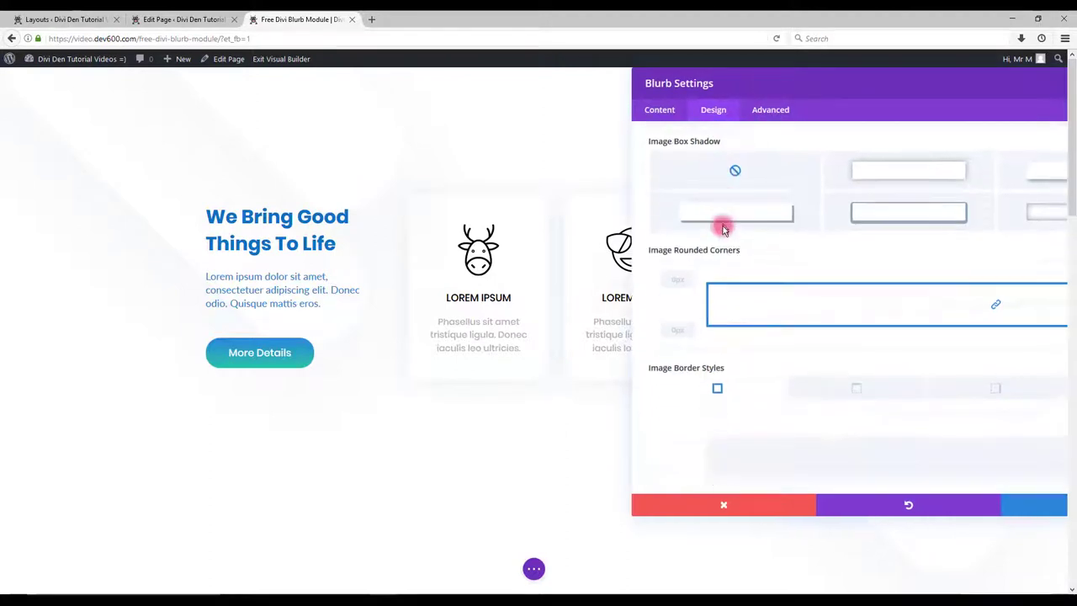
{"action": "scroll", "coordinate": [725, 264], "scroll_direction": "down", "scroll_amount": 4}
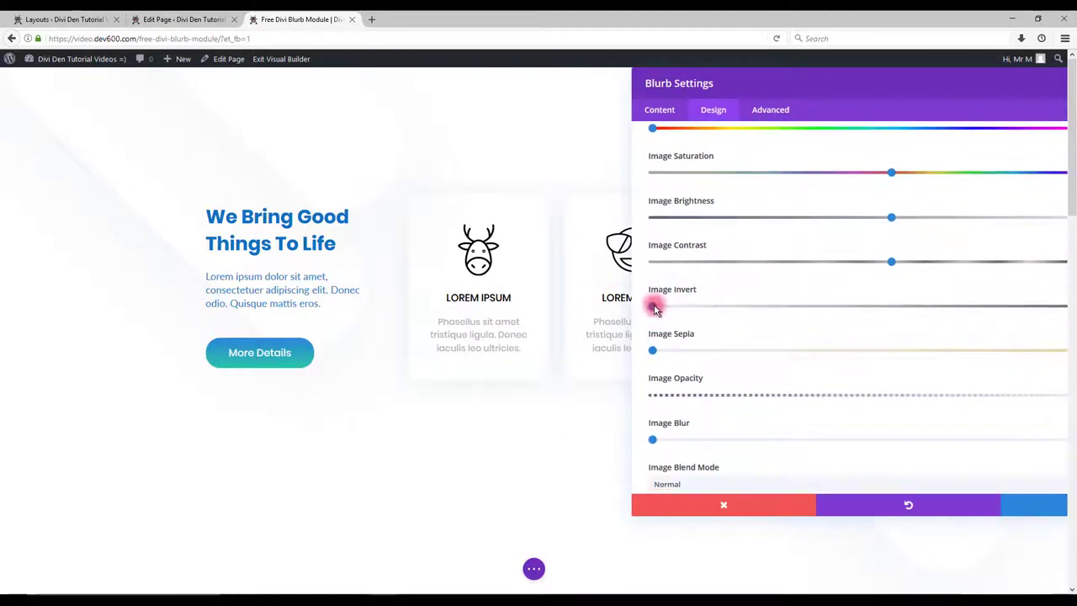
{"action": "left_click_drag", "start_coordinate": [764, 84], "coordinate": [721, 84]}
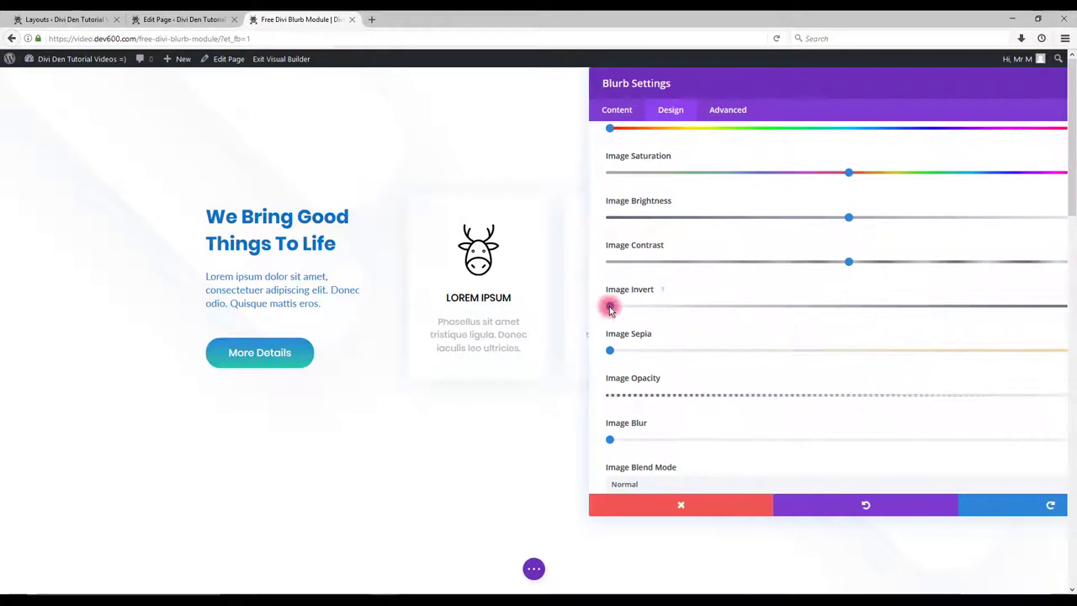
{"action": "left_click_drag", "start_coordinate": [610, 308], "coordinate": [1048, 305]}
{"action": "left_click_drag", "start_coordinate": [928, 99], "coordinate": [899, 106]}
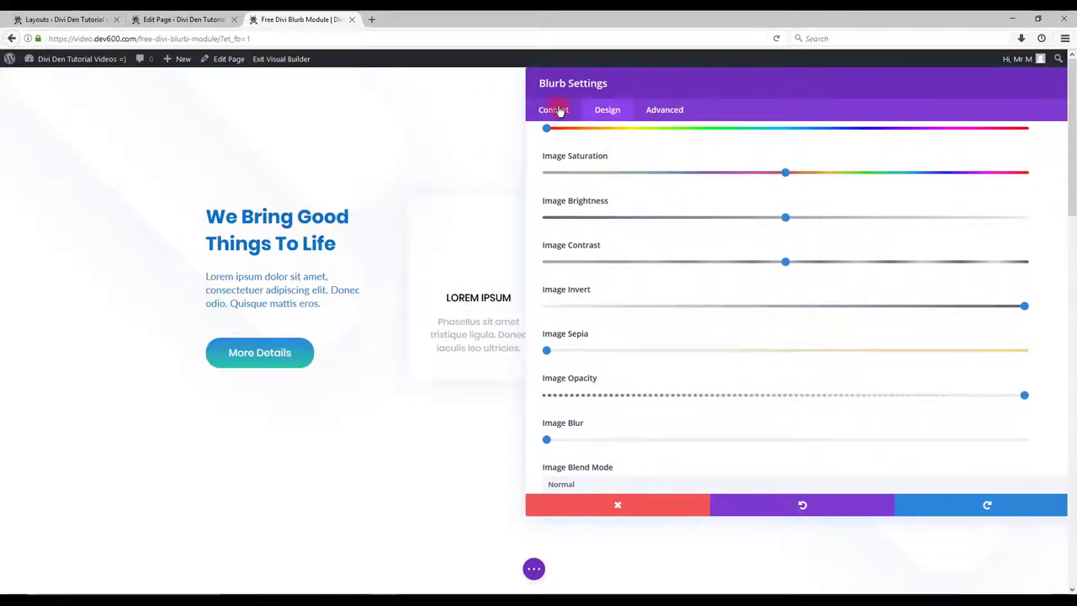
Give the first blurb card the blue #0c71c3 background preset.
{"action": "left_click", "coordinate": [560, 111]}
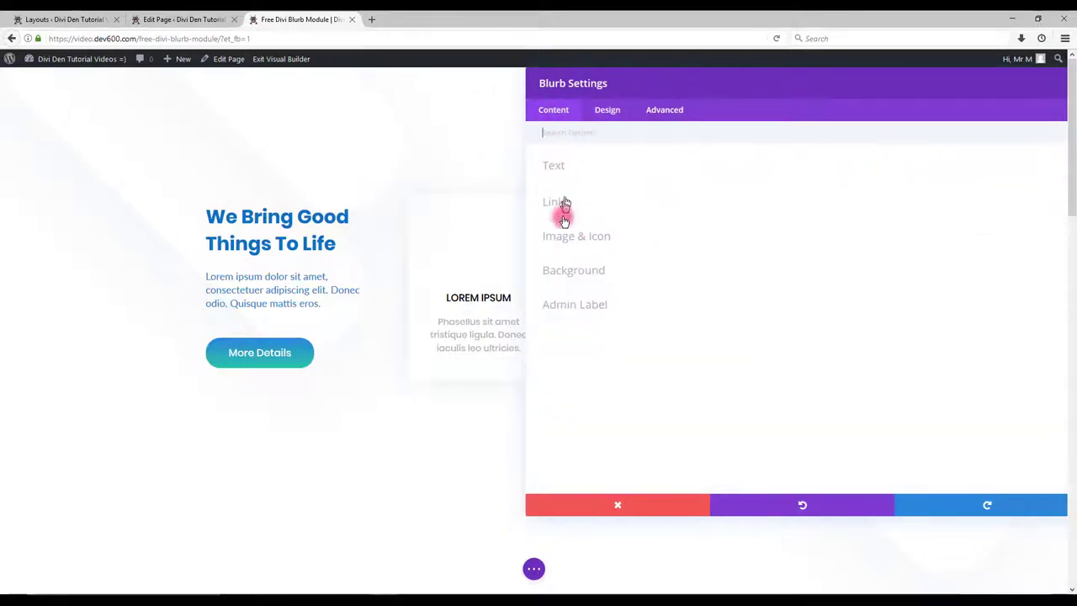
{"action": "left_click", "coordinate": [594, 271]}
{"action": "left_click", "coordinate": [817, 370]}
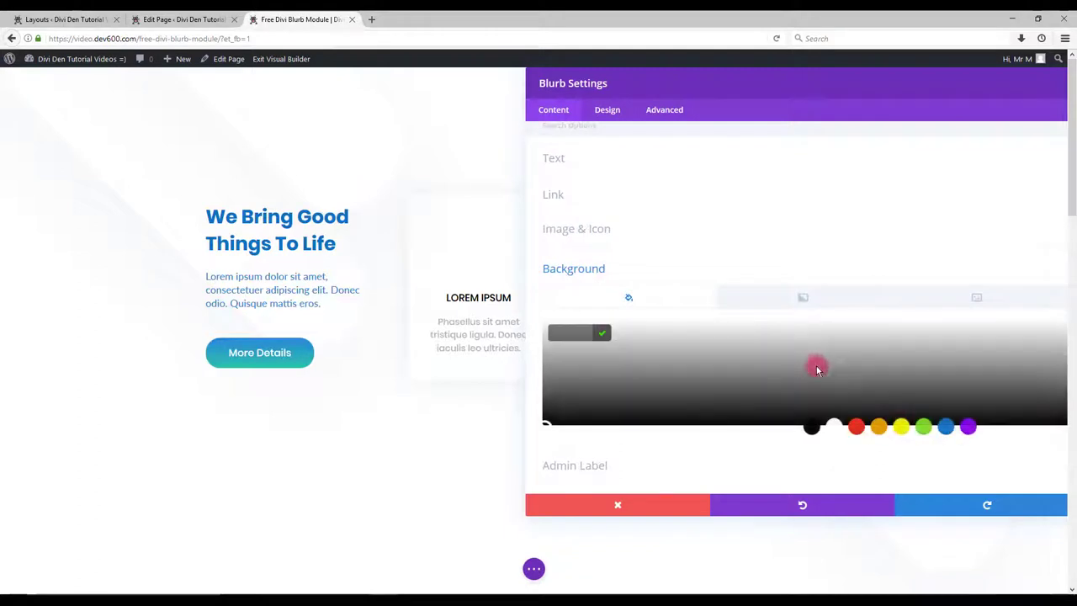
{"action": "left_click", "coordinate": [946, 428]}
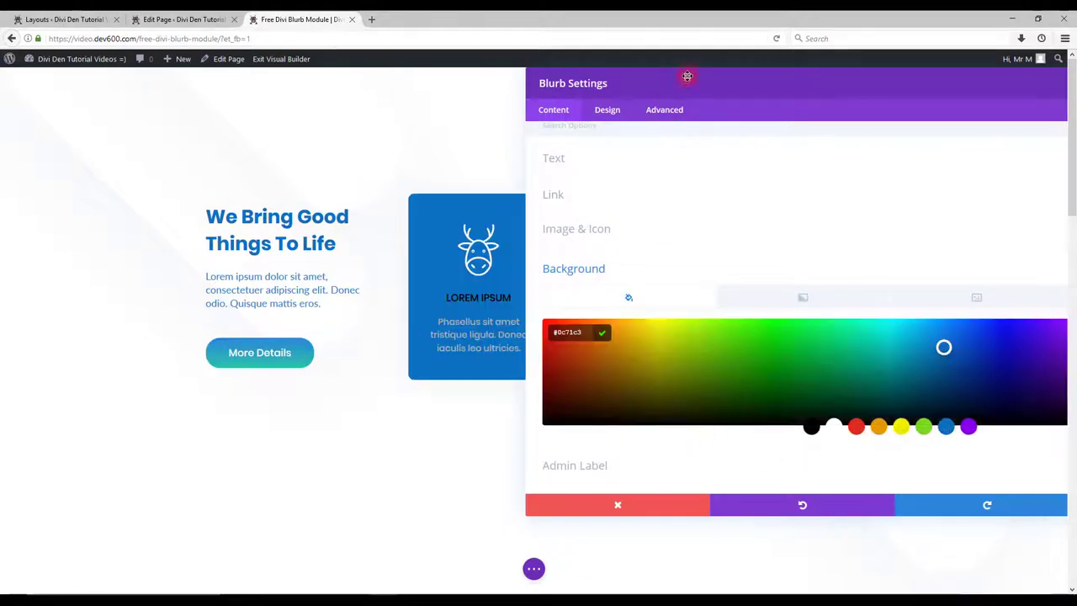
{"action": "left_click_drag", "start_coordinate": [687, 77], "coordinate": [757, 71]}
Set the blurb's title text colour to white #ffffff and close its settings.
{"action": "left_click", "coordinate": [673, 113]}
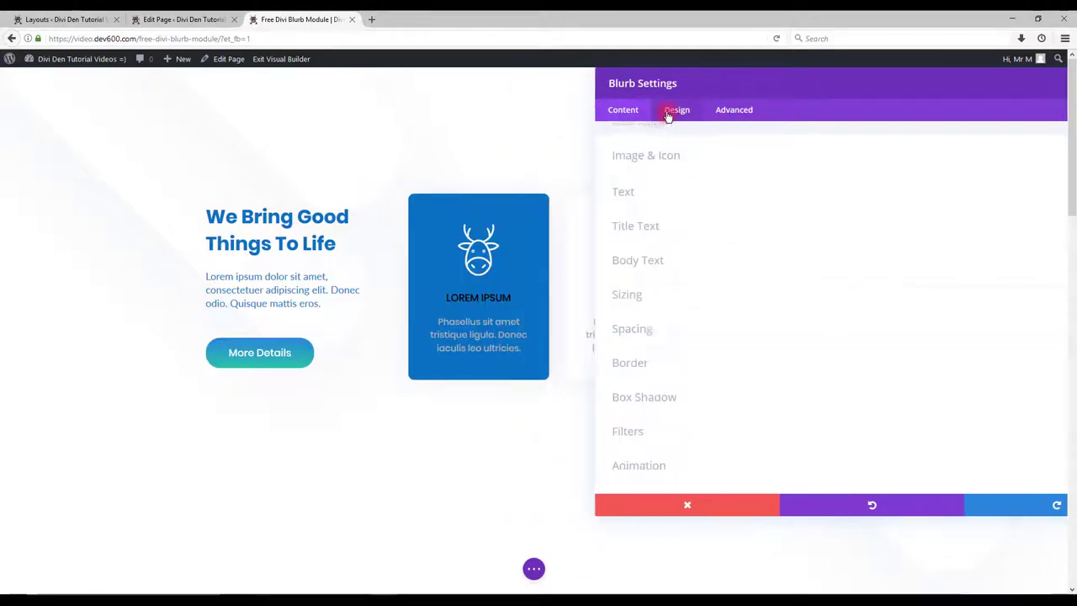
{"action": "left_click", "coordinate": [657, 227]}
{"action": "scroll", "coordinate": [648, 337], "scroll_direction": "down", "scroll_amount": 2}
{"action": "left_click", "coordinate": [619, 283]}
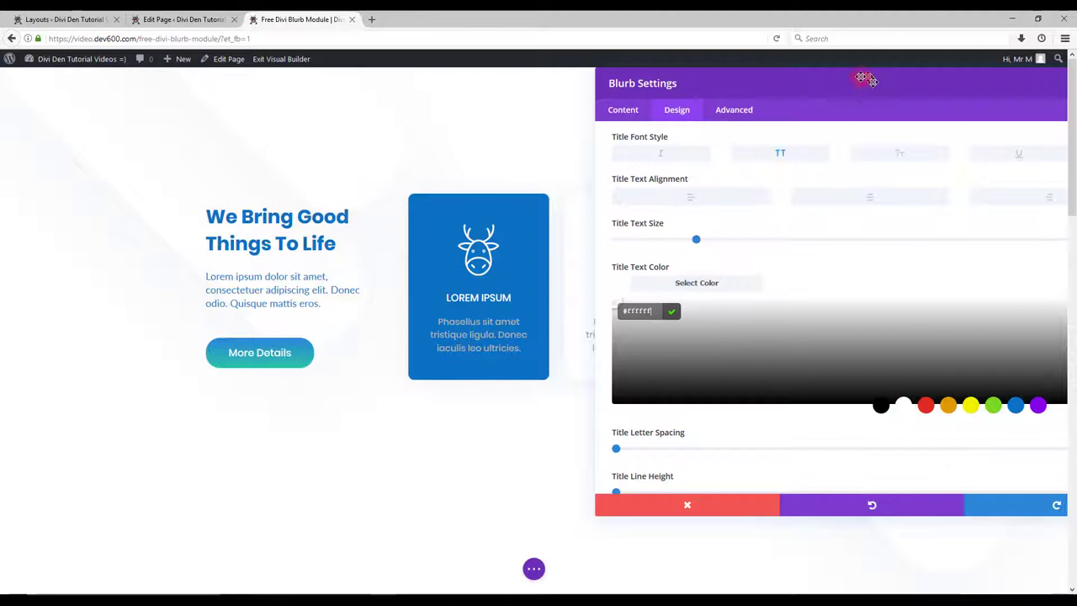
{"action": "left_click_drag", "start_coordinate": [867, 78], "coordinate": [602, 88]}
{"action": "left_click", "coordinate": [970, 509]}
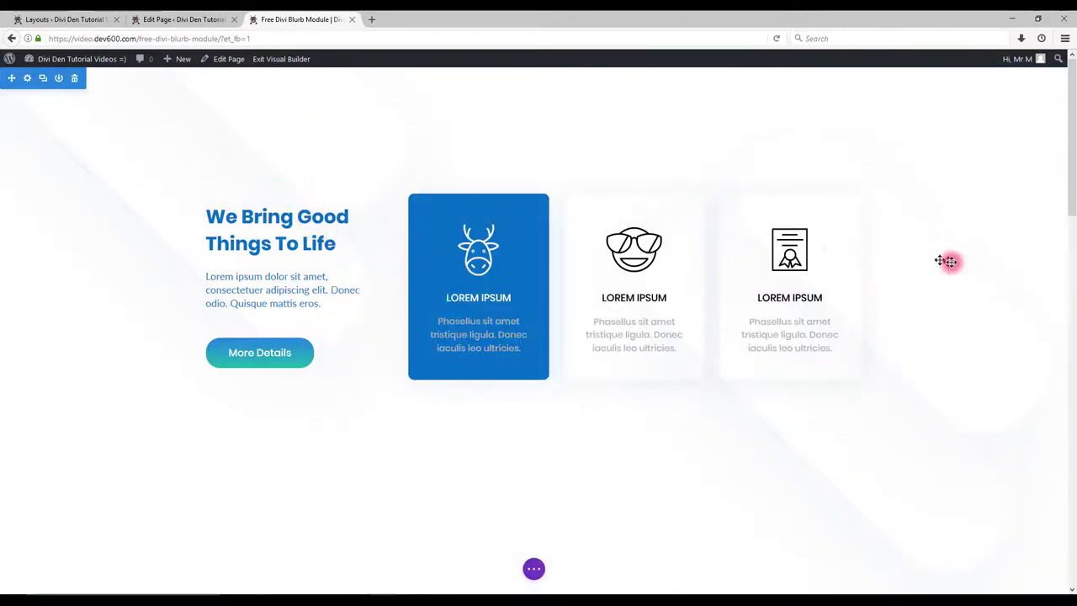
Set the speech-bubble blurb's title text colour to orange #e09900.
{"action": "scroll", "coordinate": [950, 260], "scroll_direction": "down", "scroll_amount": 6}
{"action": "scroll", "coordinate": [926, 270], "scroll_direction": "down", "scroll_amount": 2}
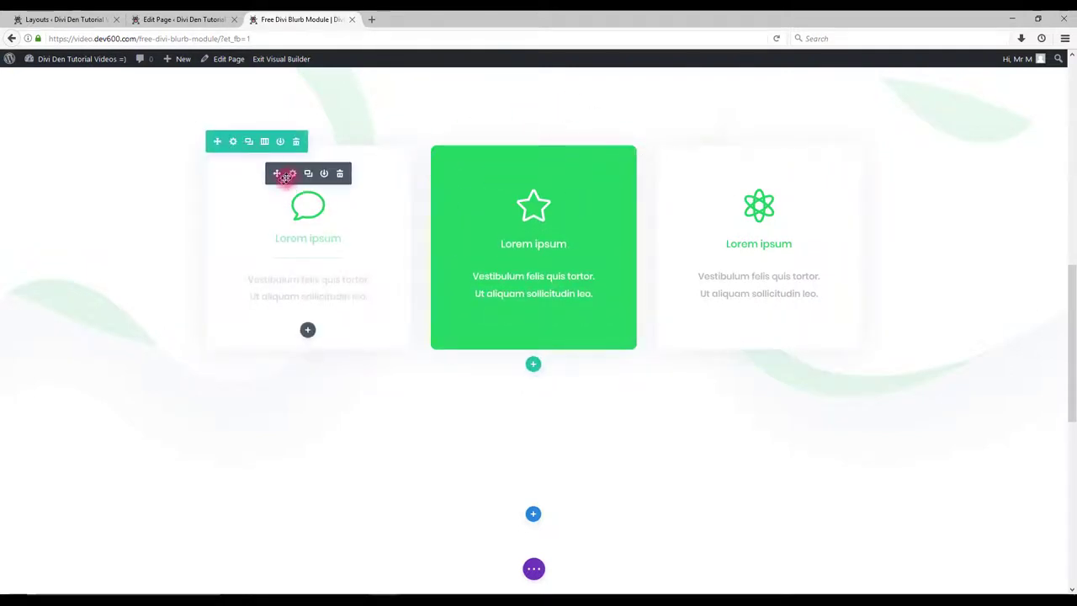
{"action": "left_click", "coordinate": [293, 175]}
{"action": "left_click_drag", "start_coordinate": [534, 92], "coordinate": [758, 87]}
{"action": "left_click", "coordinate": [639, 119]}
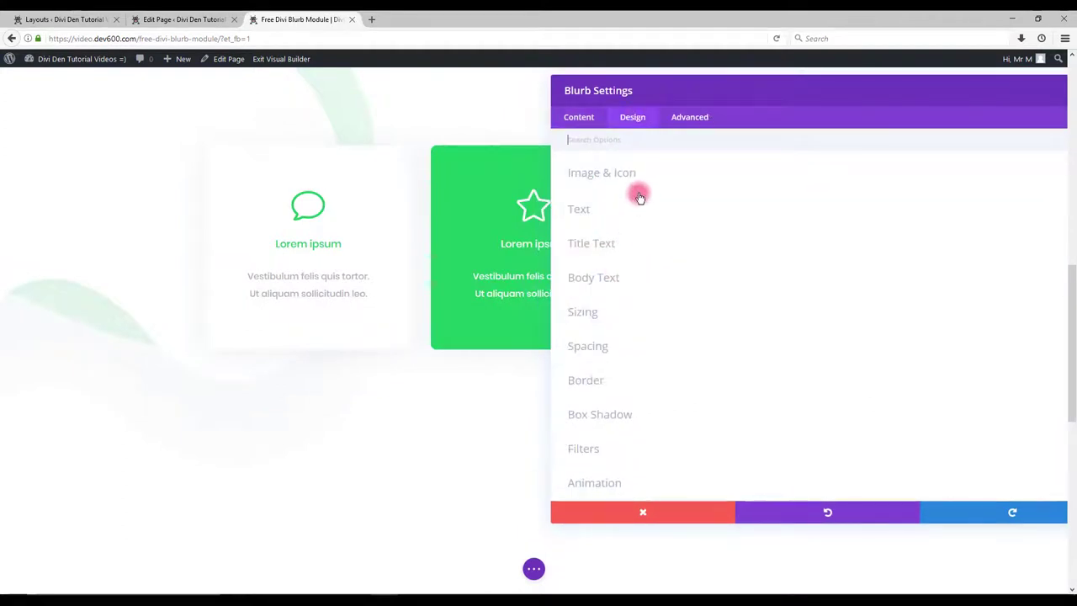
{"action": "left_click", "coordinate": [637, 184]}
{"action": "scroll", "coordinate": [641, 371], "scroll_direction": "down", "scroll_amount": 5}
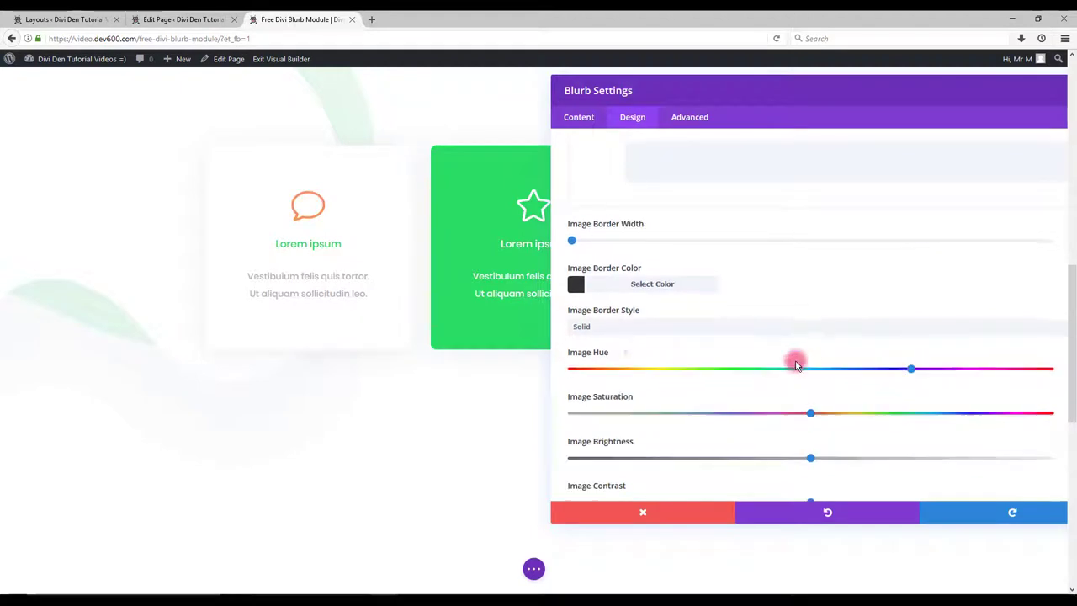
{"action": "scroll", "coordinate": [796, 361], "scroll_direction": "down", "scroll_amount": 7}
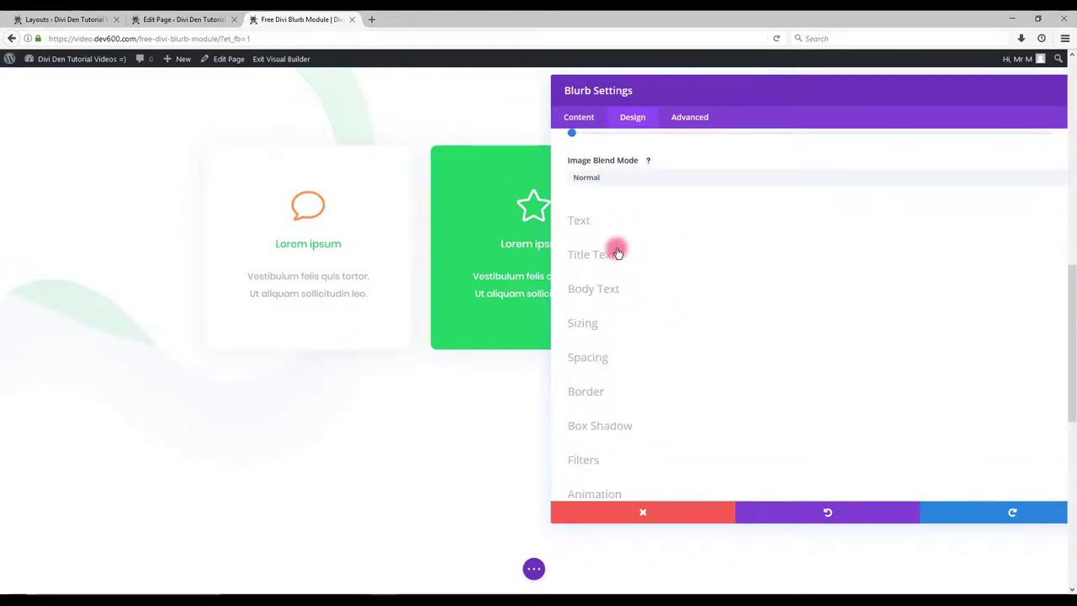
{"action": "left_click", "coordinate": [617, 253]}
{"action": "scroll", "coordinate": [575, 409], "scroll_direction": "down", "scroll_amount": 3}
{"action": "left_click", "coordinate": [575, 340]}
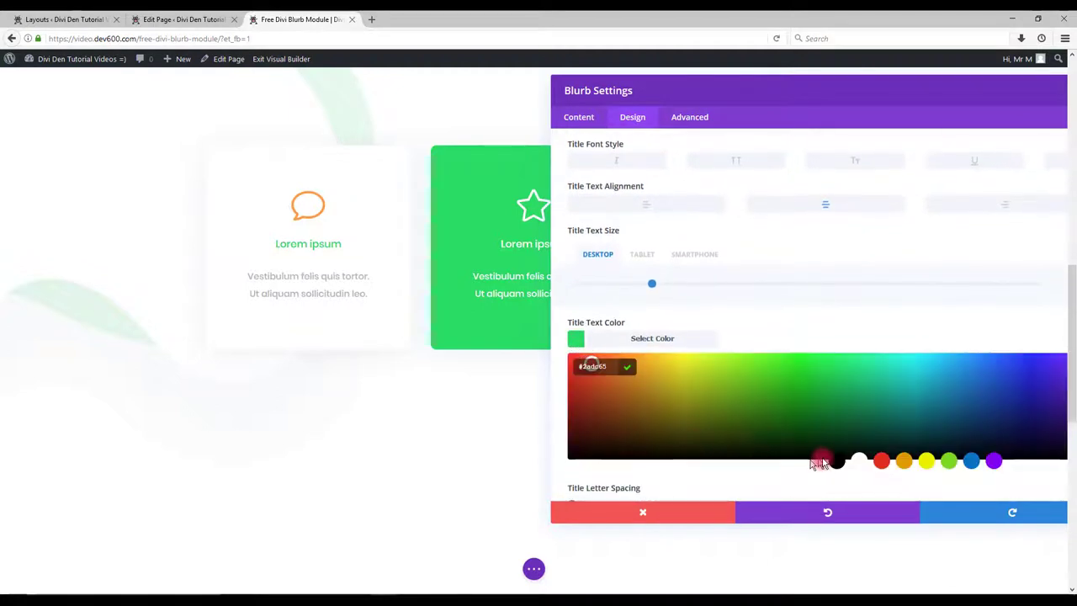
{"action": "left_click", "coordinate": [904, 461]}
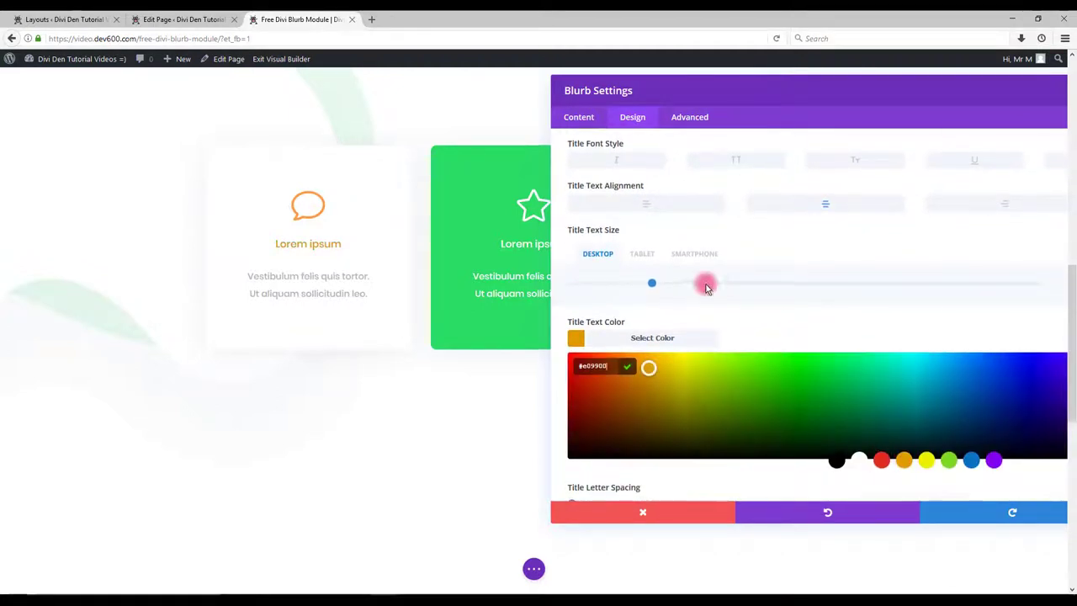
Make its body text the same orange #e09900 and save the blurb.
{"action": "scroll", "coordinate": [673, 320], "scroll_direction": "down", "scroll_amount": 5}
{"action": "left_click", "coordinate": [621, 276]}
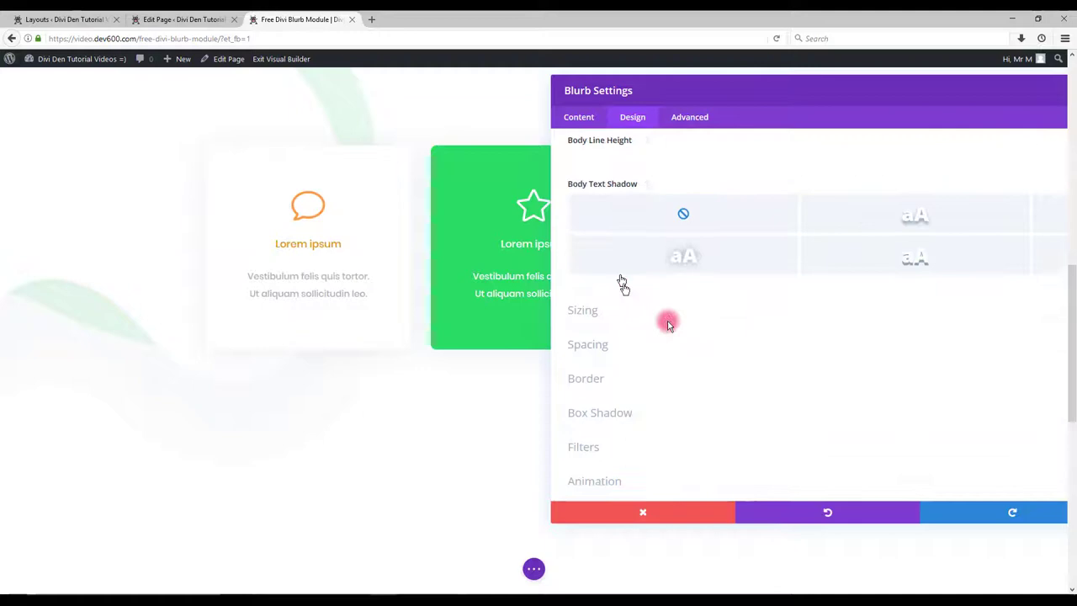
{"action": "left_click", "coordinate": [579, 407]}
{"action": "scroll", "coordinate": [850, 435], "scroll_direction": "down", "scroll_amount": 3}
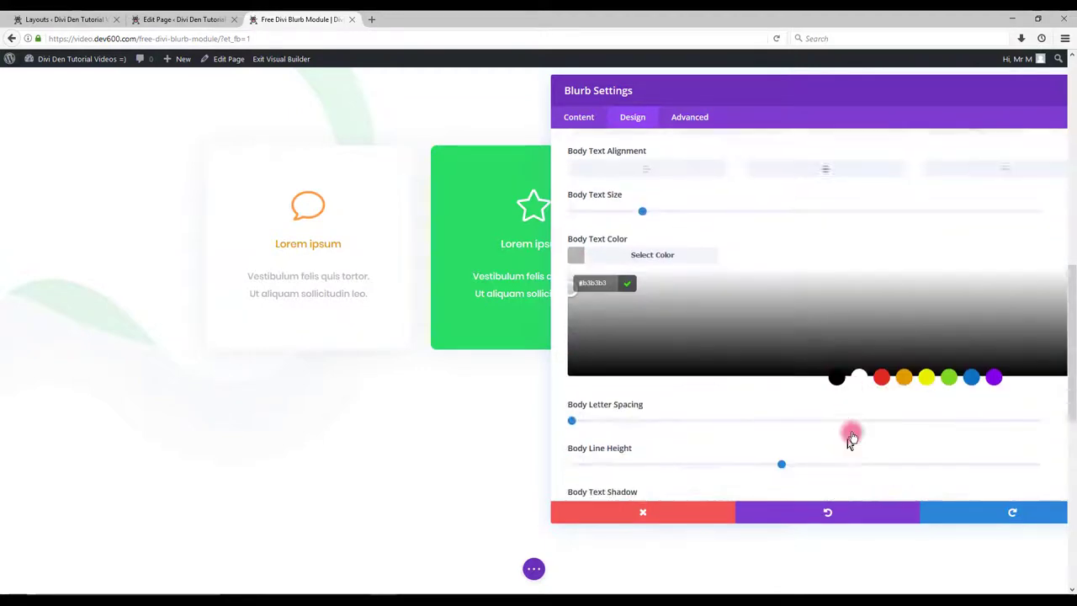
{"action": "left_click", "coordinate": [903, 293]}
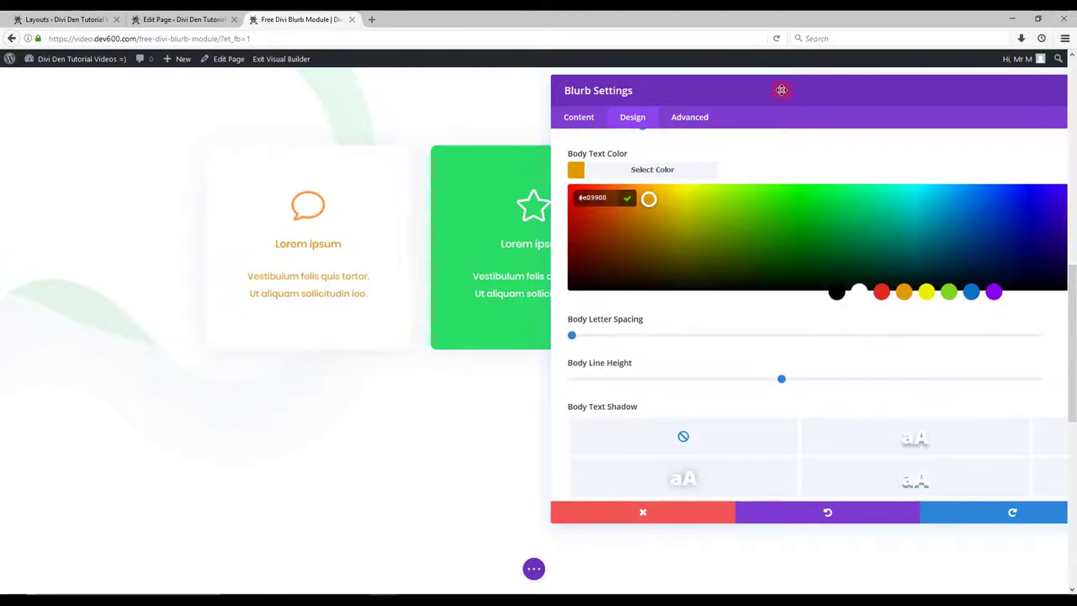
{"action": "left_click_drag", "start_coordinate": [781, 90], "coordinate": [490, 96]}
{"action": "left_click", "coordinate": [930, 512]}
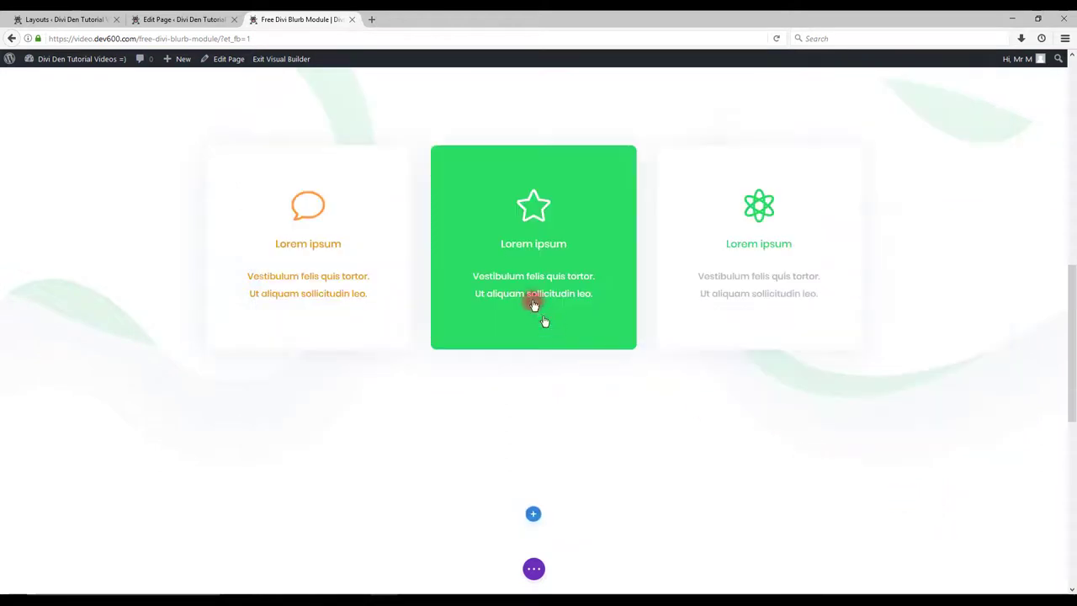
Copy the left blurb's orange style and paste it onto the right blurb.
{"action": "right_click", "coordinate": [297, 249]}
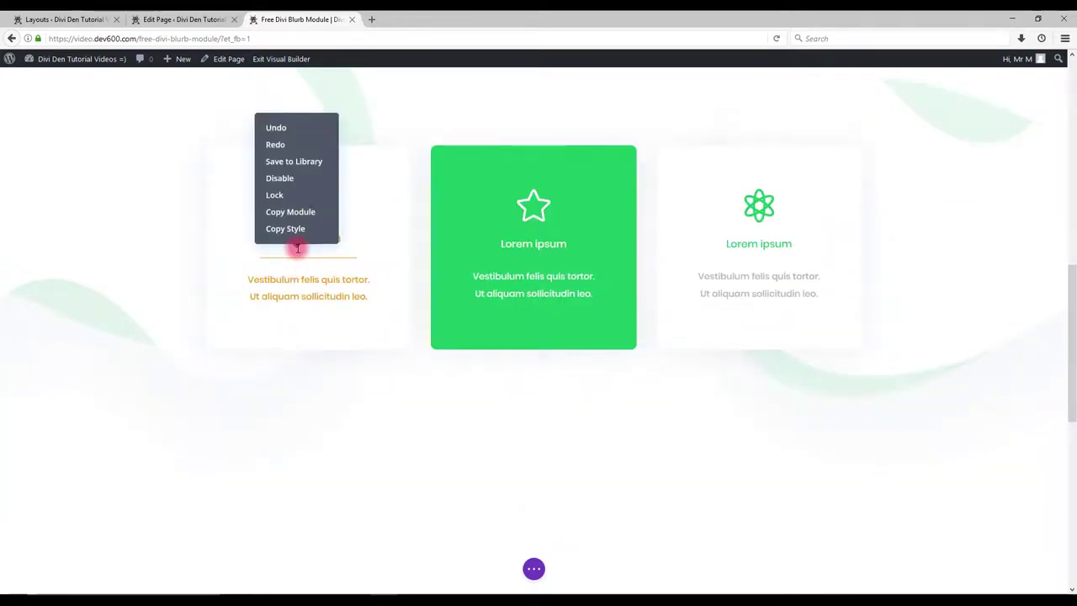
{"action": "left_click", "coordinate": [296, 240]}
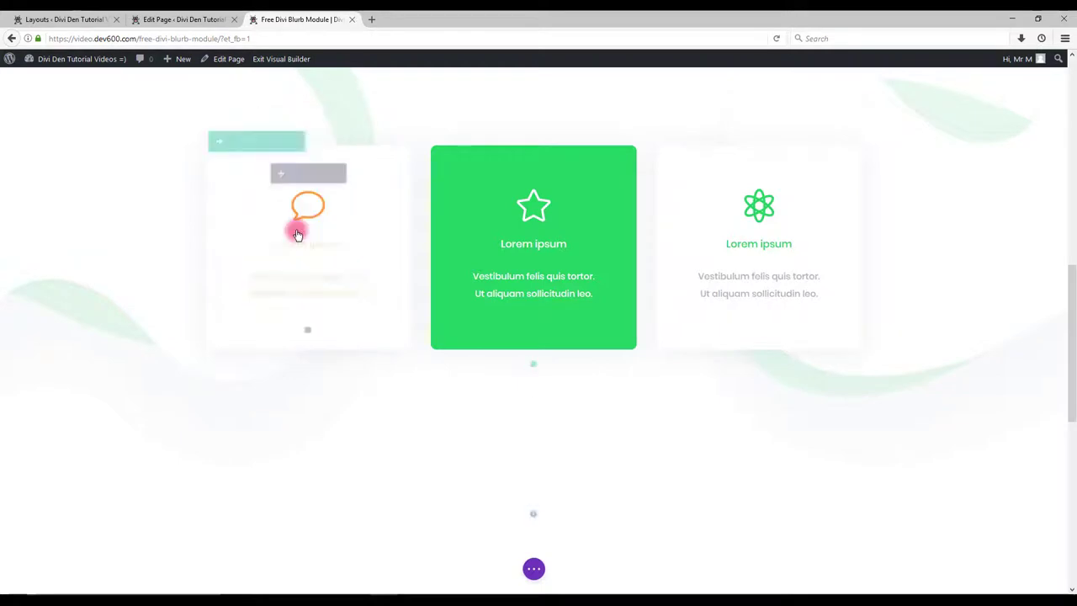
{"action": "right_click", "coordinate": [757, 259]}
{"action": "left_click", "coordinate": [746, 227]}
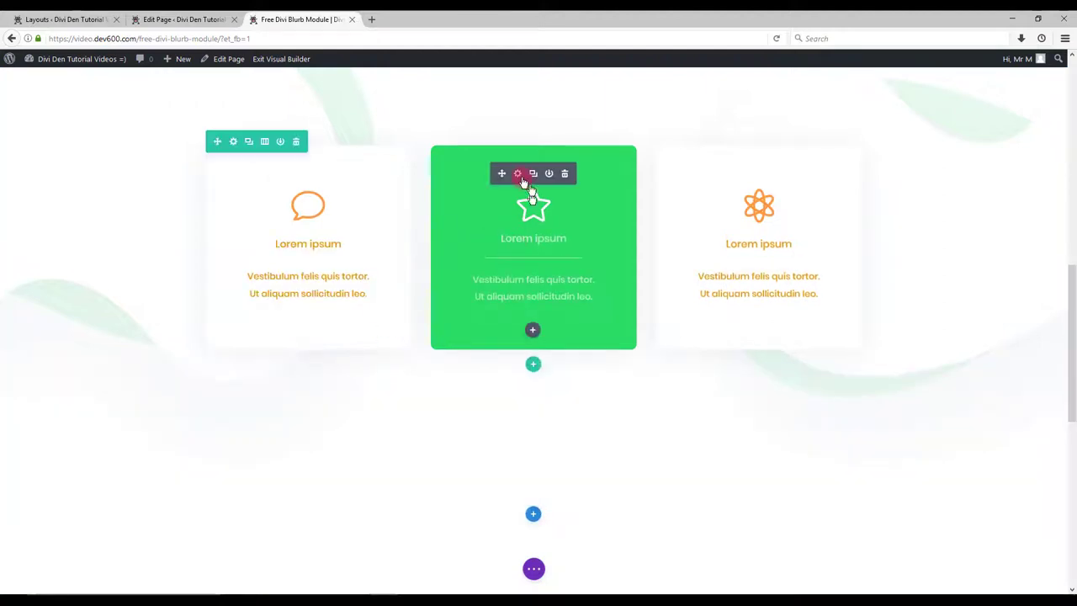
Change the middle star blurb's background colour to orange #e09900 and save.
{"action": "left_click", "coordinate": [518, 175]}
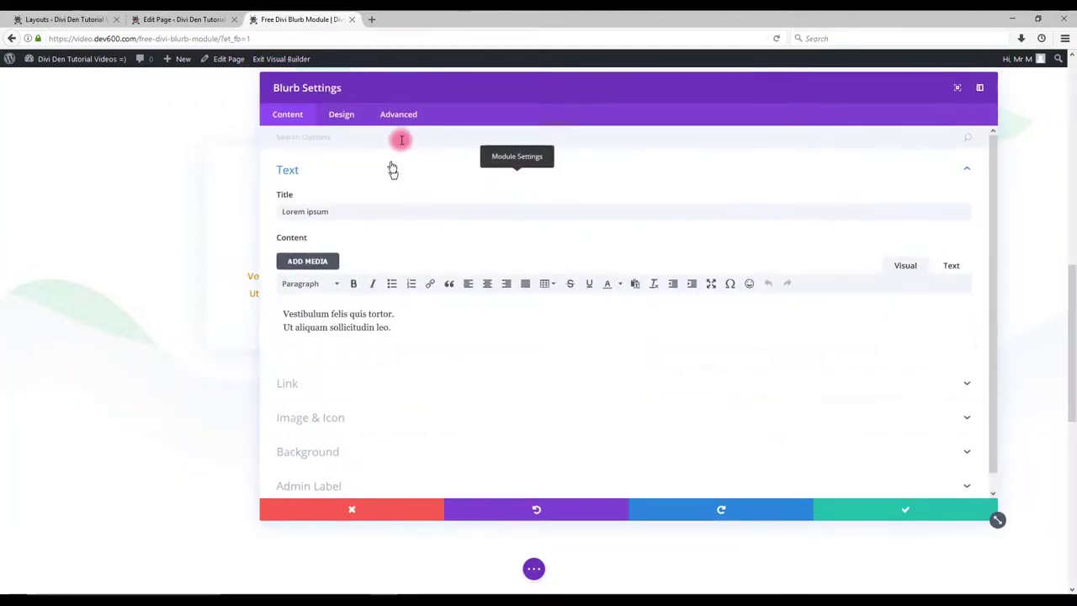
{"action": "left_click_drag", "start_coordinate": [367, 89], "coordinate": [581, 85]}
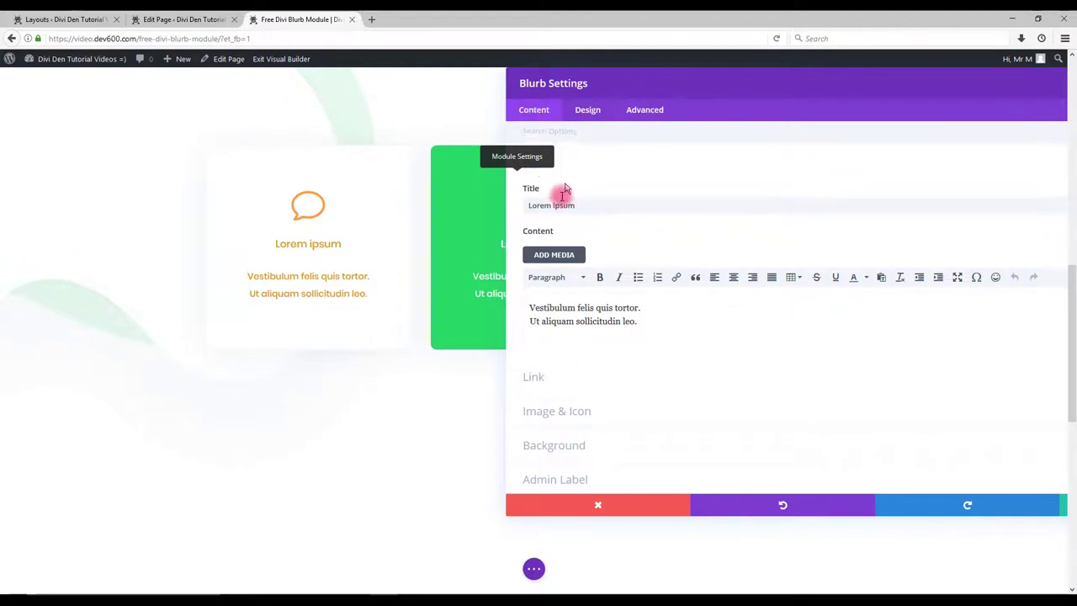
{"action": "left_click", "coordinate": [590, 434]}
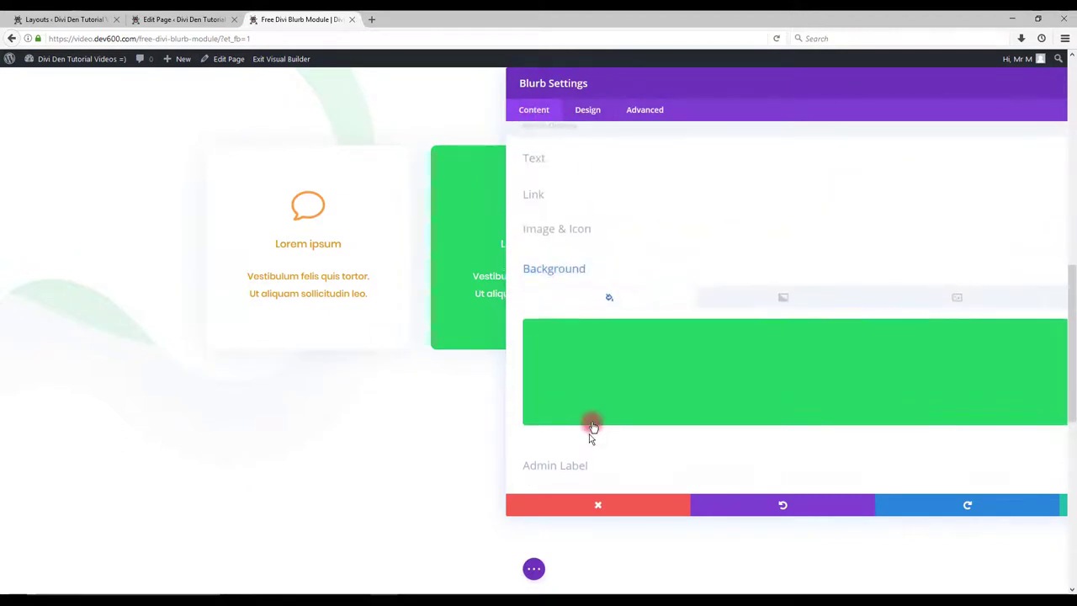
{"action": "left_click", "coordinate": [631, 383]}
{"action": "left_click", "coordinate": [860, 429]}
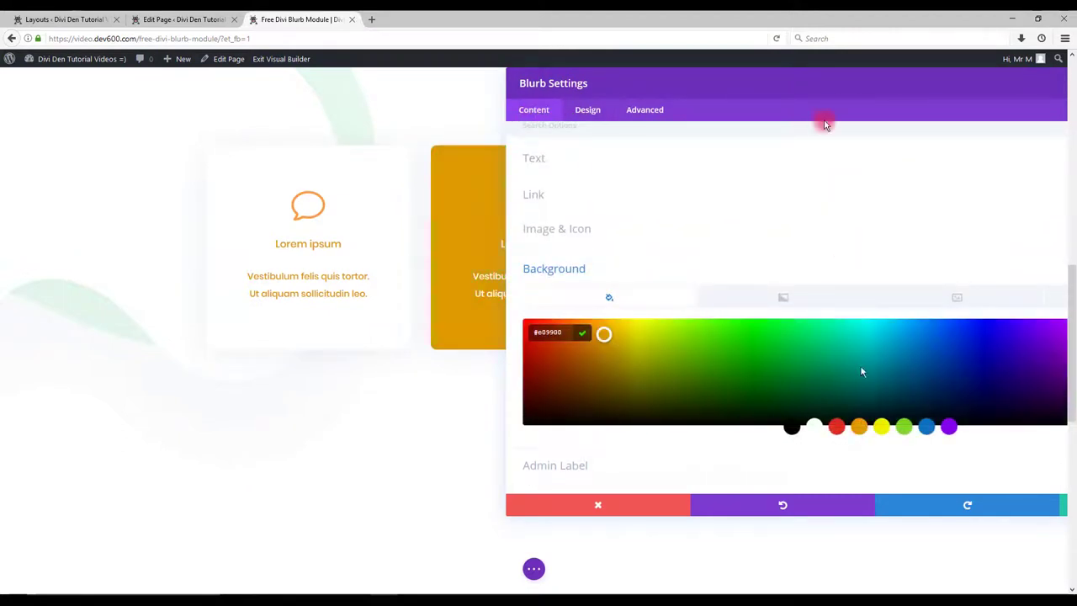
{"action": "left_click", "coordinate": [781, 79]}
{"action": "left_click", "coordinate": [847, 509]}
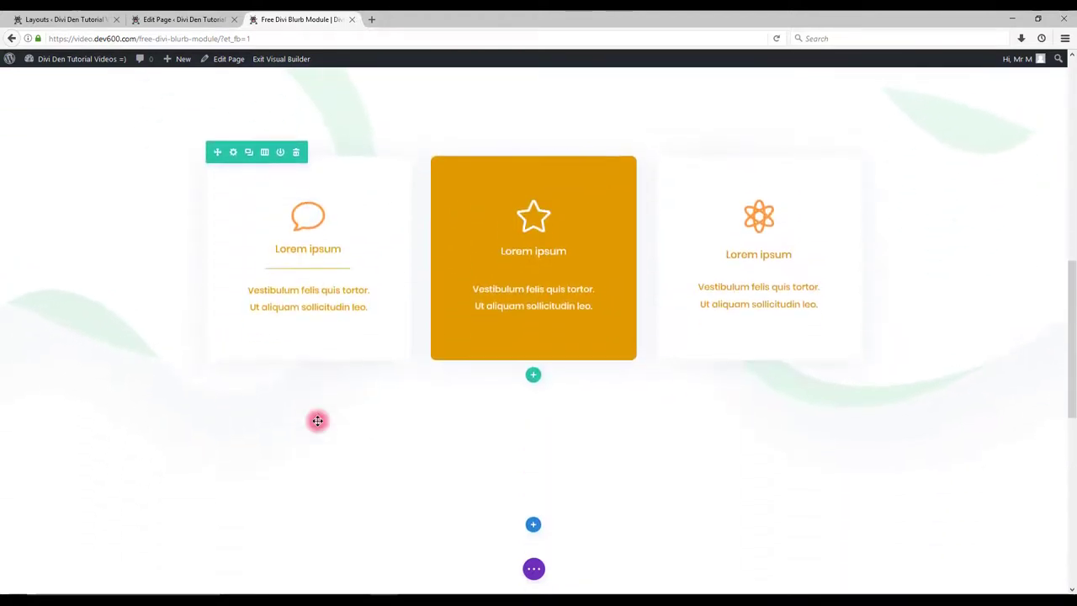
Give the Our People blurb a 263deg hue and 167% saturation filter, turning its circle green.
{"action": "scroll", "coordinate": [326, 264], "scroll_direction": "down", "scroll_amount": 3}
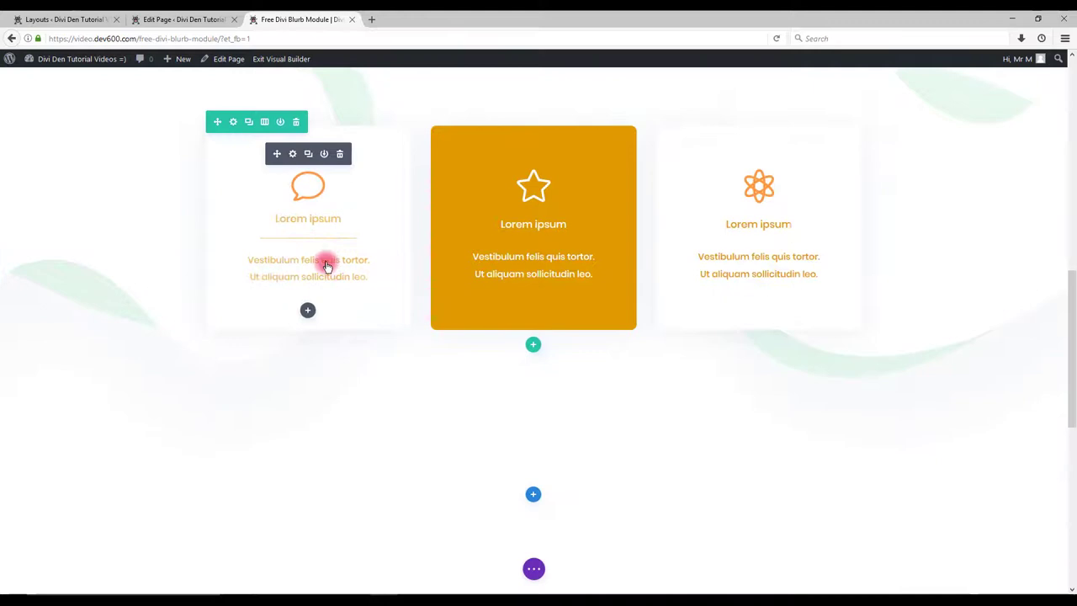
{"action": "scroll", "coordinate": [306, 365], "scroll_direction": "down", "scroll_amount": 1}
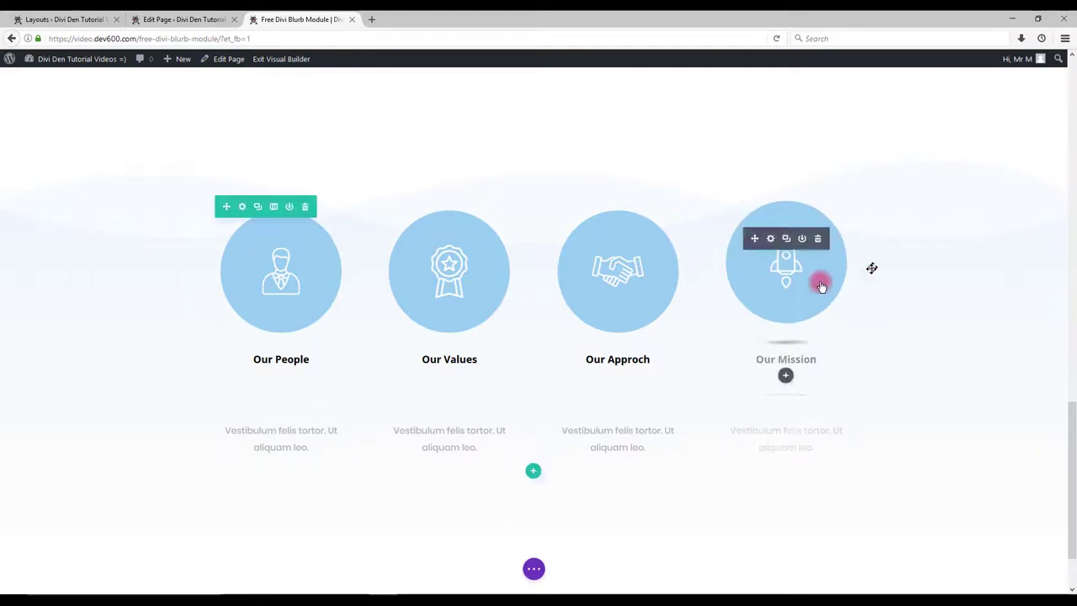
{"action": "mouse_move", "coordinate": [244, 241]}
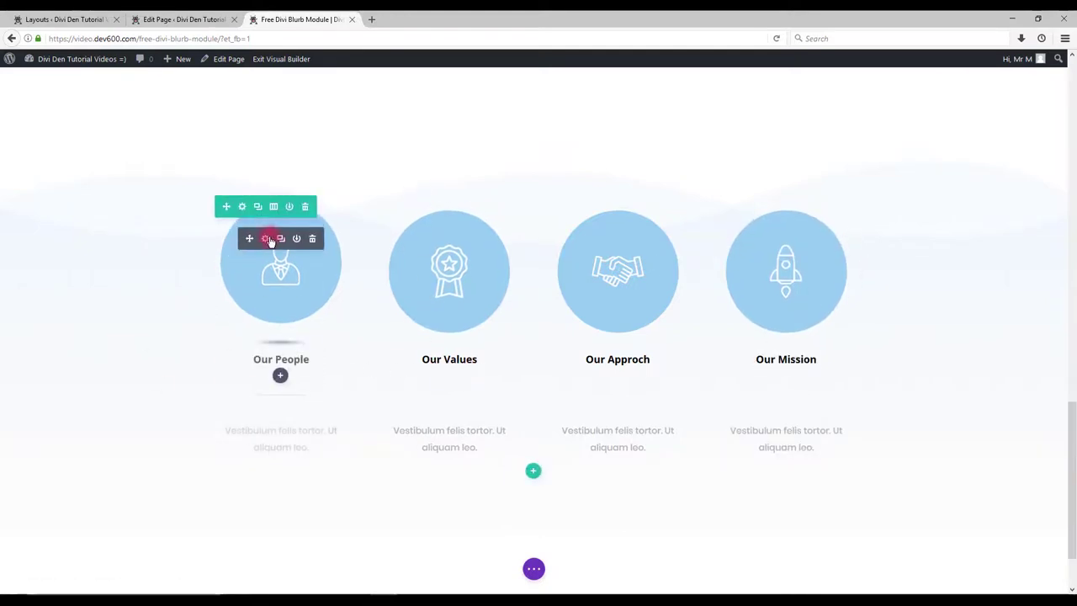
{"action": "left_click", "coordinate": [266, 240]}
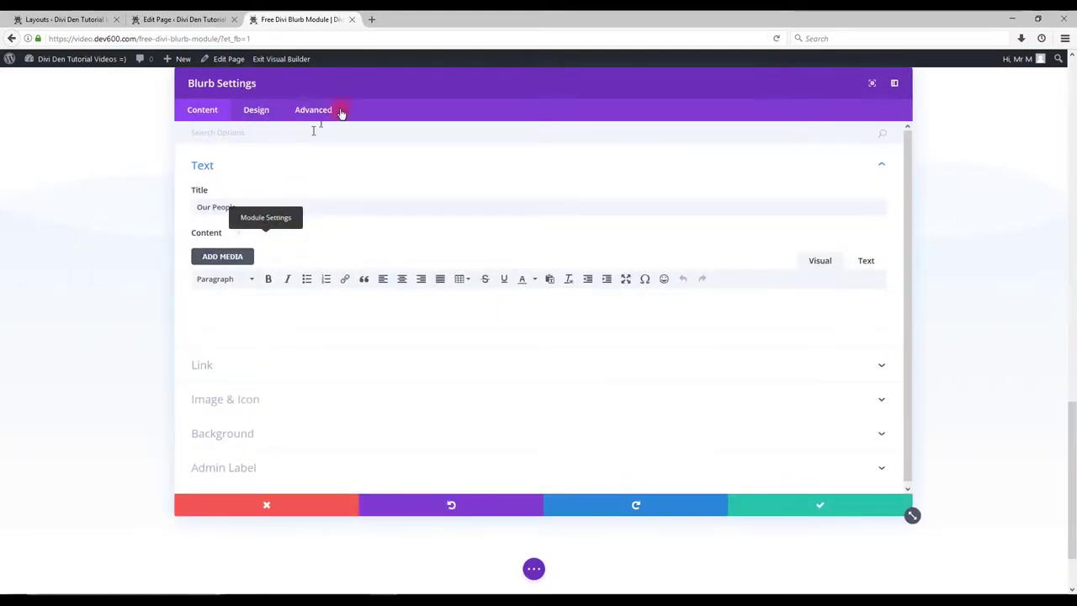
{"action": "left_click_drag", "start_coordinate": [471, 85], "coordinate": [533, 85]}
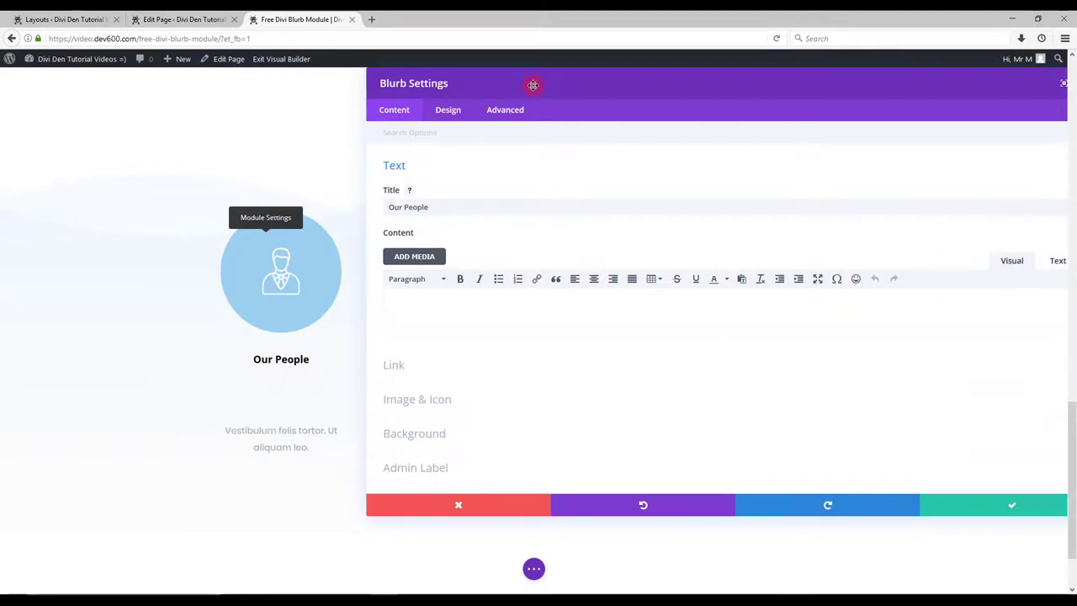
{"action": "left_click", "coordinate": [452, 438]}
{"action": "left_click", "coordinate": [446, 113]}
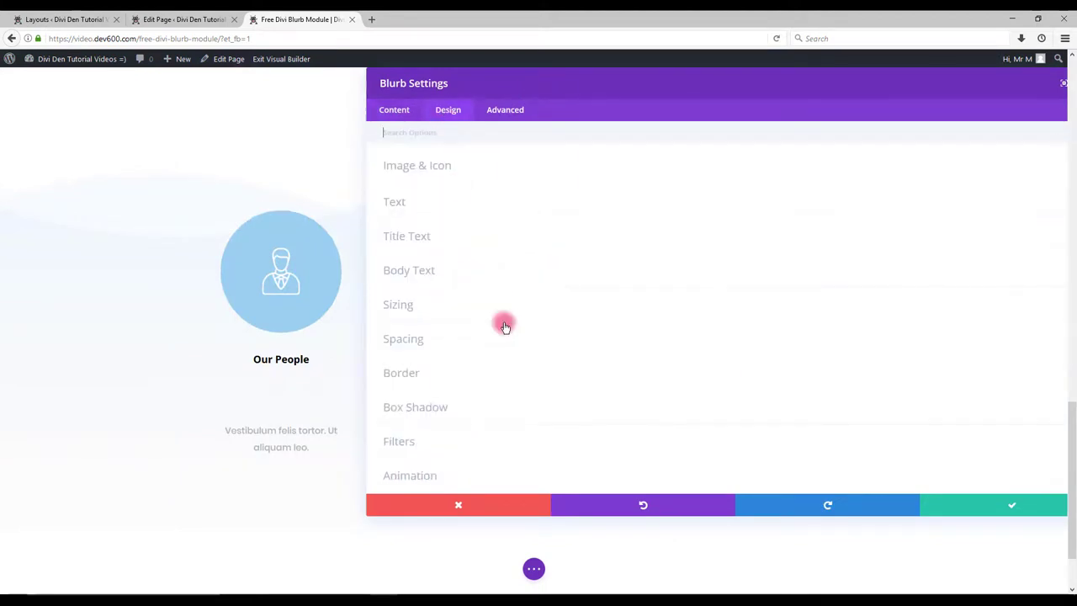
{"action": "scroll", "coordinate": [428, 461], "scroll_direction": "down", "scroll_amount": 1}
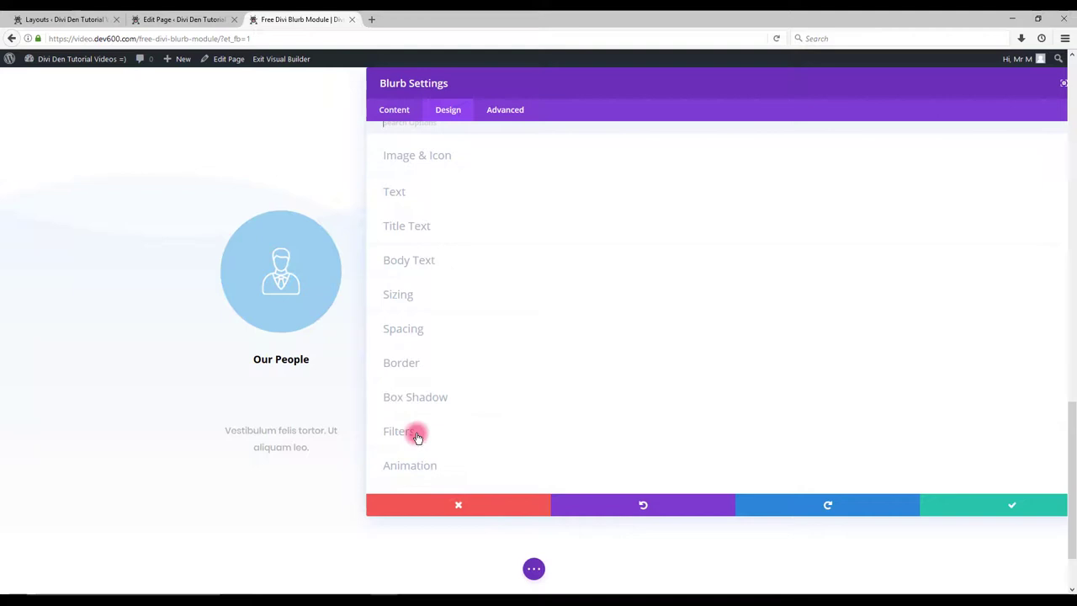
{"action": "left_click", "coordinate": [418, 433]}
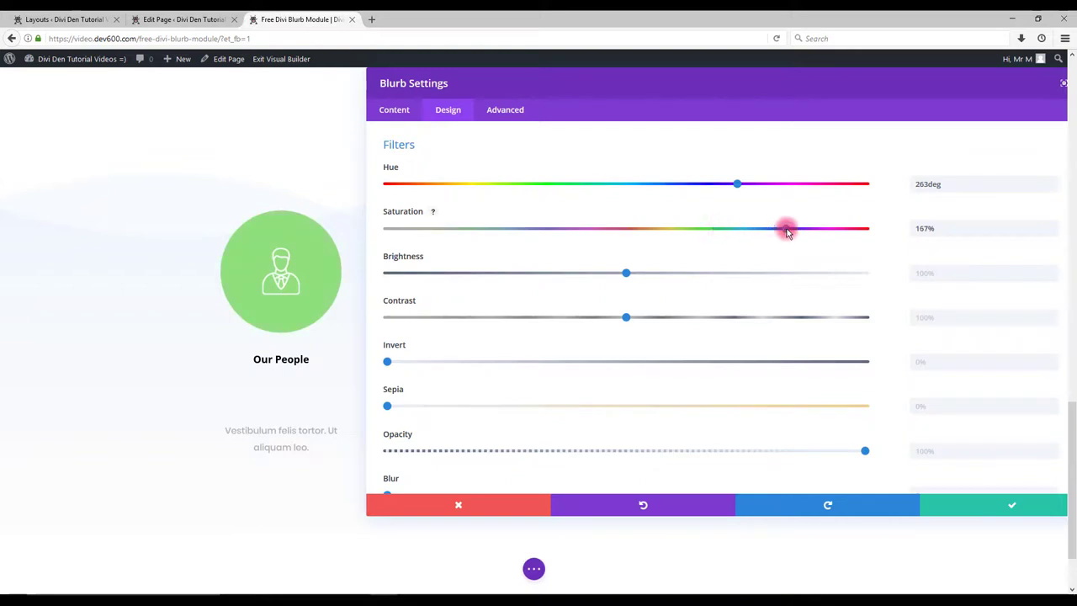
{"action": "left_click", "coordinate": [990, 509]}
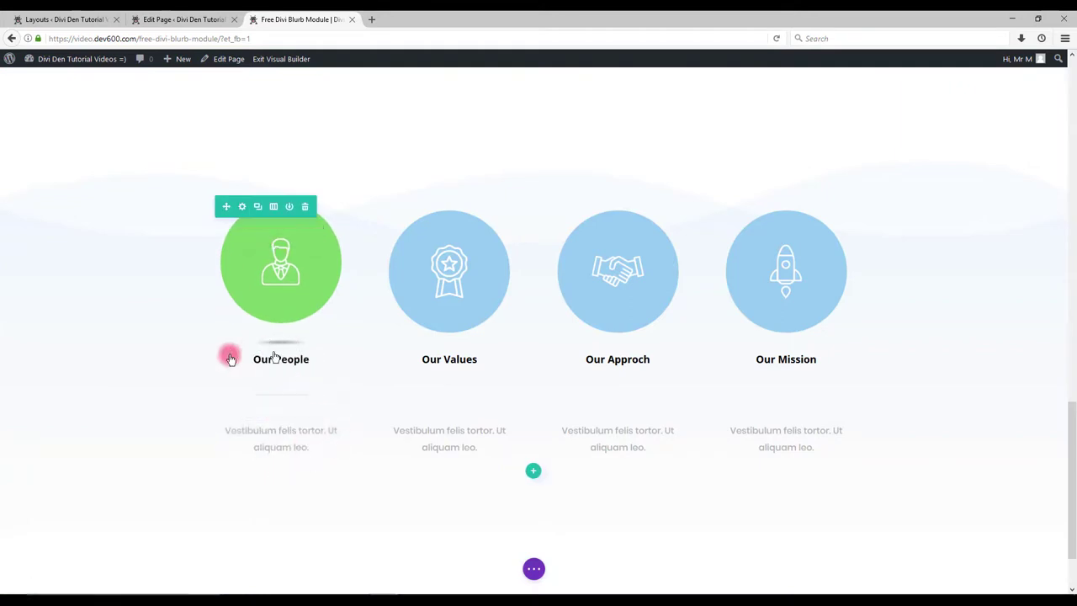
Copy the Our People blurb's green style.
{"action": "scroll", "coordinate": [465, 267], "scroll_direction": "up", "scroll_amount": 3}
{"action": "scroll", "coordinate": [465, 267], "scroll_direction": "down", "scroll_amount": 5}
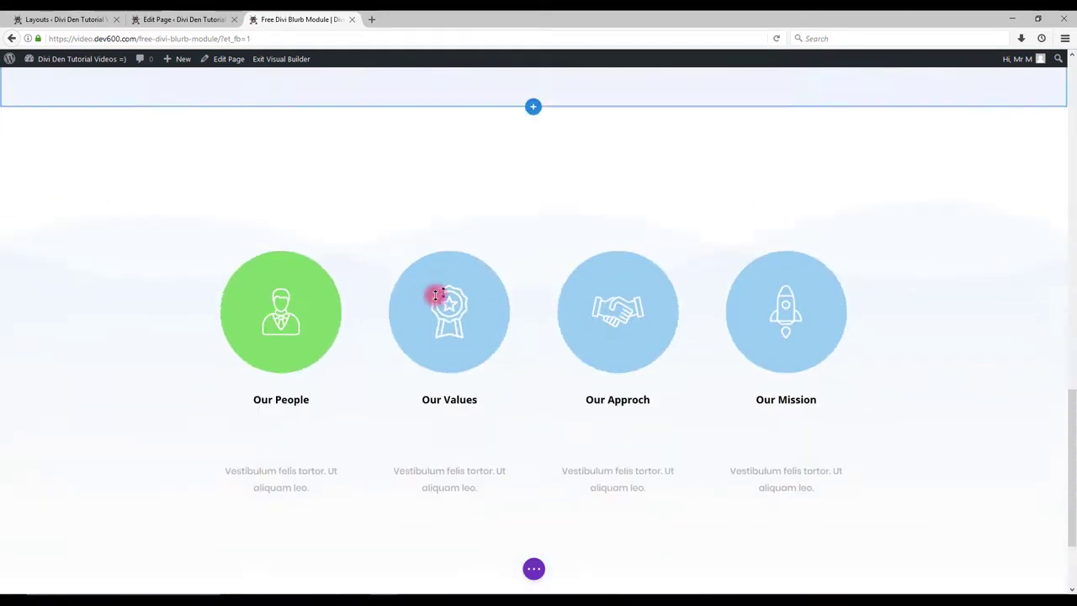
{"action": "right_click", "coordinate": [261, 221]}
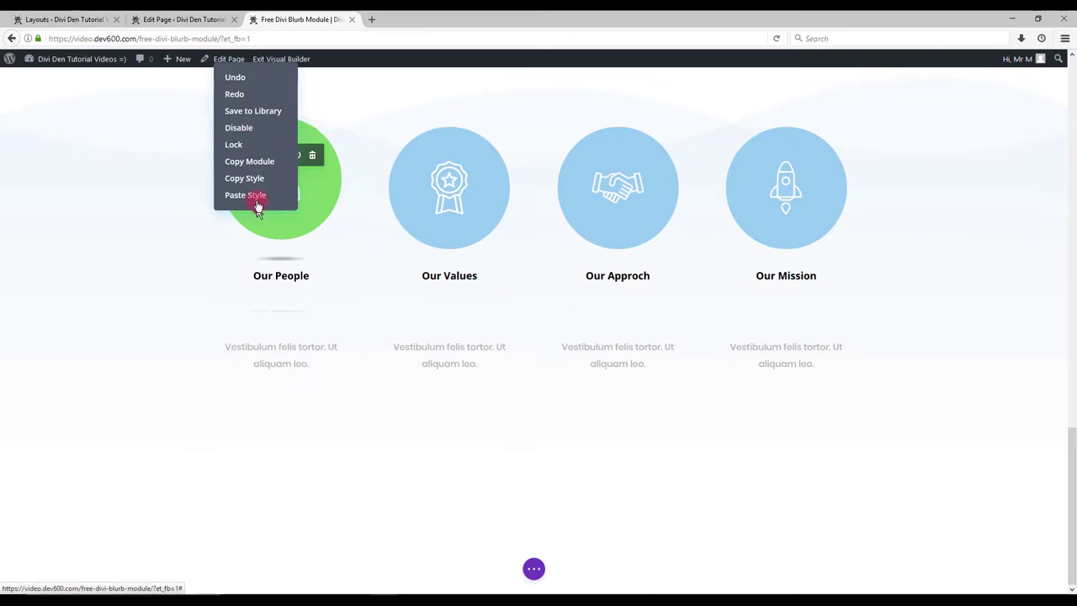
{"action": "left_click", "coordinate": [251, 179]}
Paste that style onto the Our Values, Our Approch and Our Mission blurbs.
{"action": "right_click", "coordinate": [405, 203]}
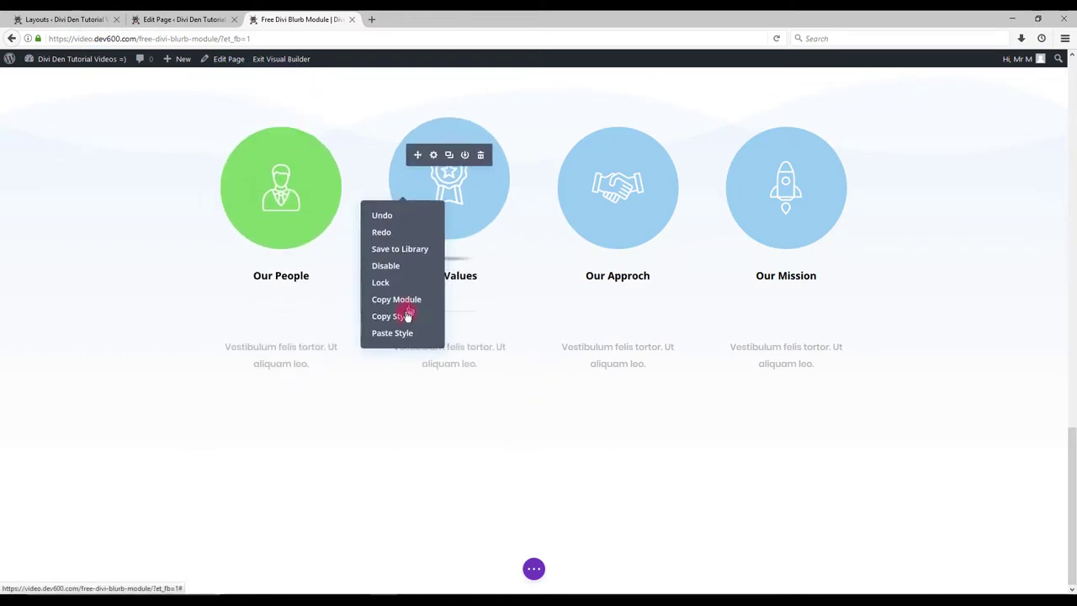
{"action": "left_click", "coordinate": [407, 333]}
{"action": "right_click", "coordinate": [596, 212]}
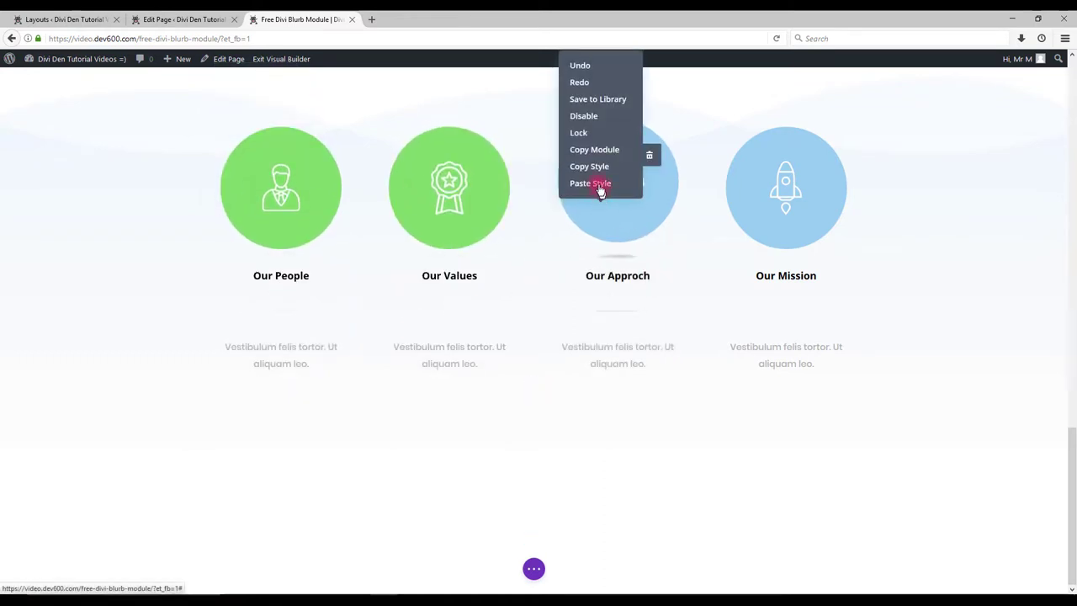
{"action": "left_click", "coordinate": [593, 186]}
{"action": "right_click", "coordinate": [791, 210]}
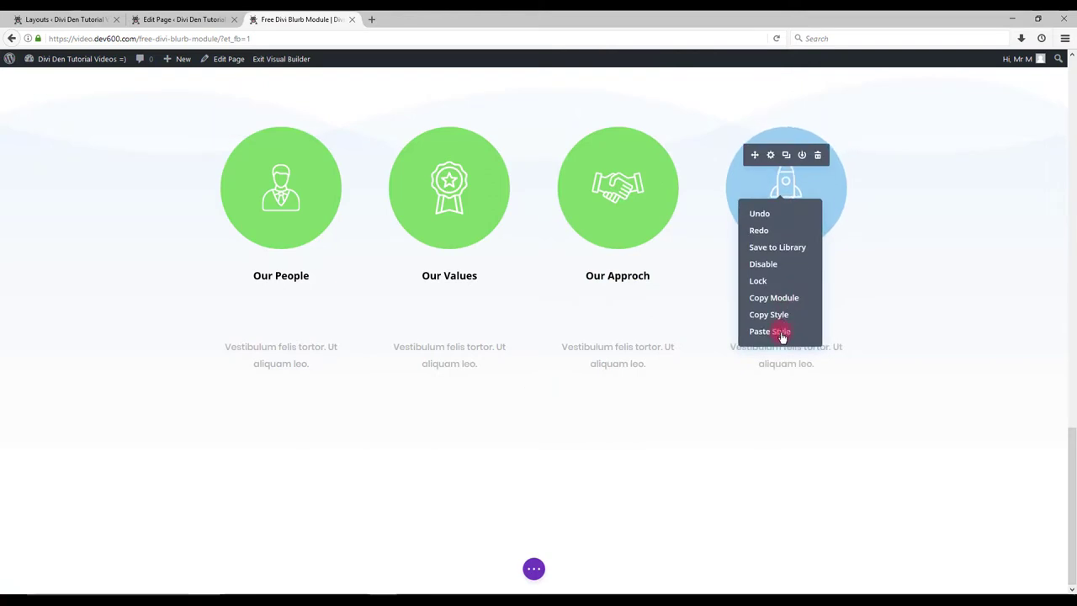
{"action": "left_click", "coordinate": [781, 333]}
{"action": "left_click", "coordinate": [532, 568]}
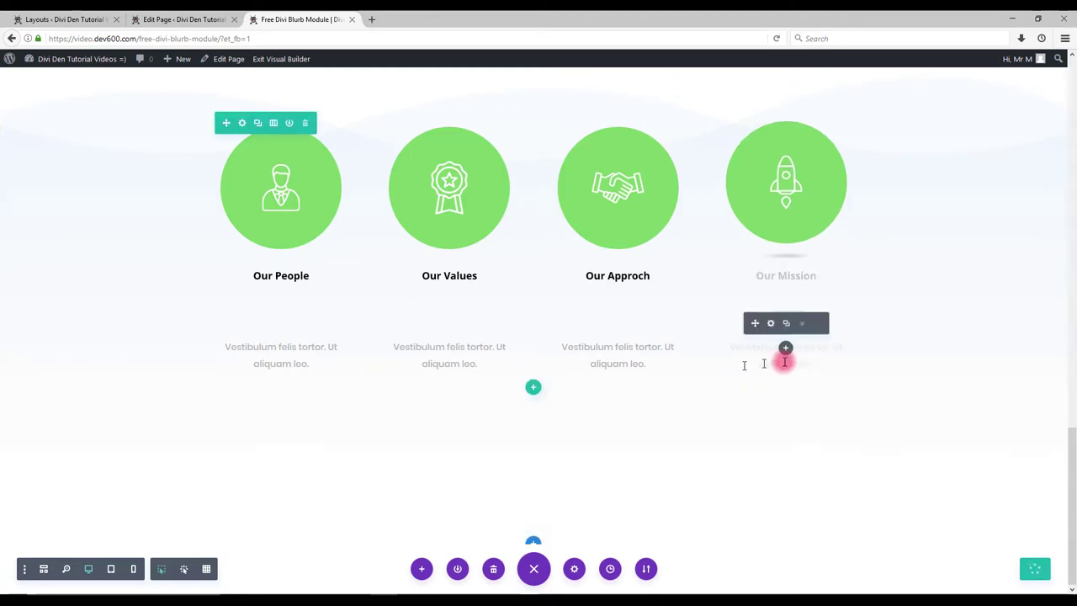
{"action": "scroll", "coordinate": [938, 387], "scroll_direction": "up", "scroll_amount": 3}
{"action": "scroll", "coordinate": [939, 387], "scroll_direction": "up", "scroll_amount": 15}
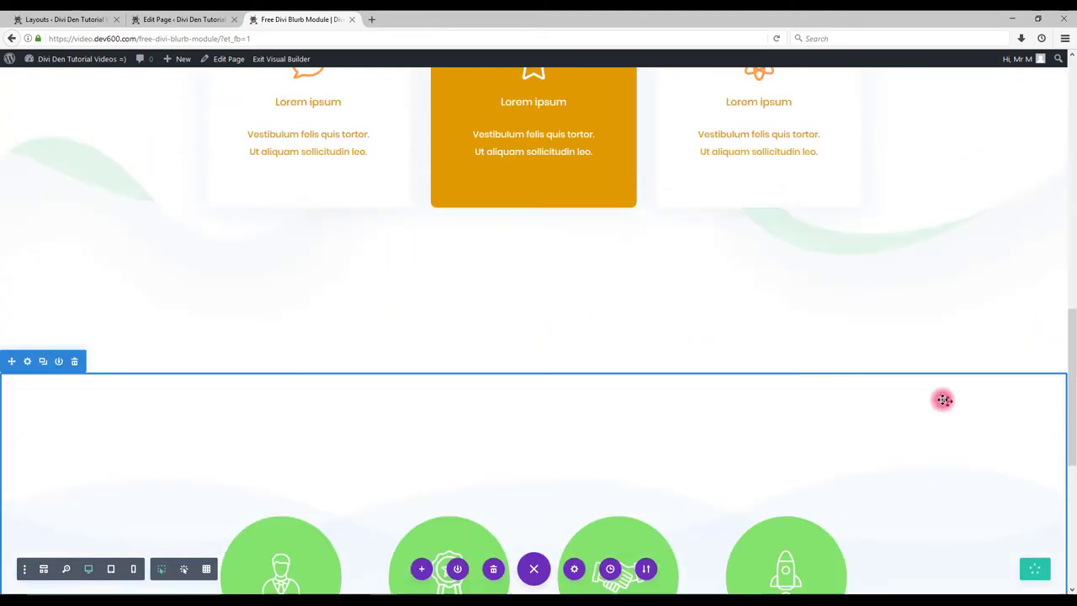